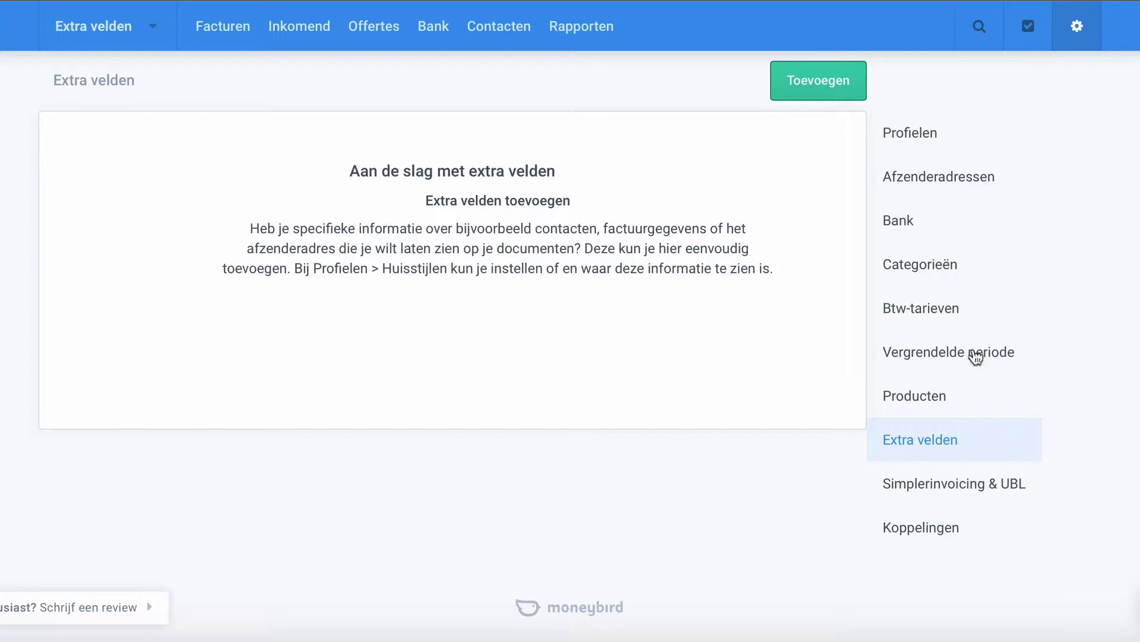
# Add an extra field for contacts named Geboortedatum, show it in the Standaard house style, and save it
pyautogui.click(836, 81)
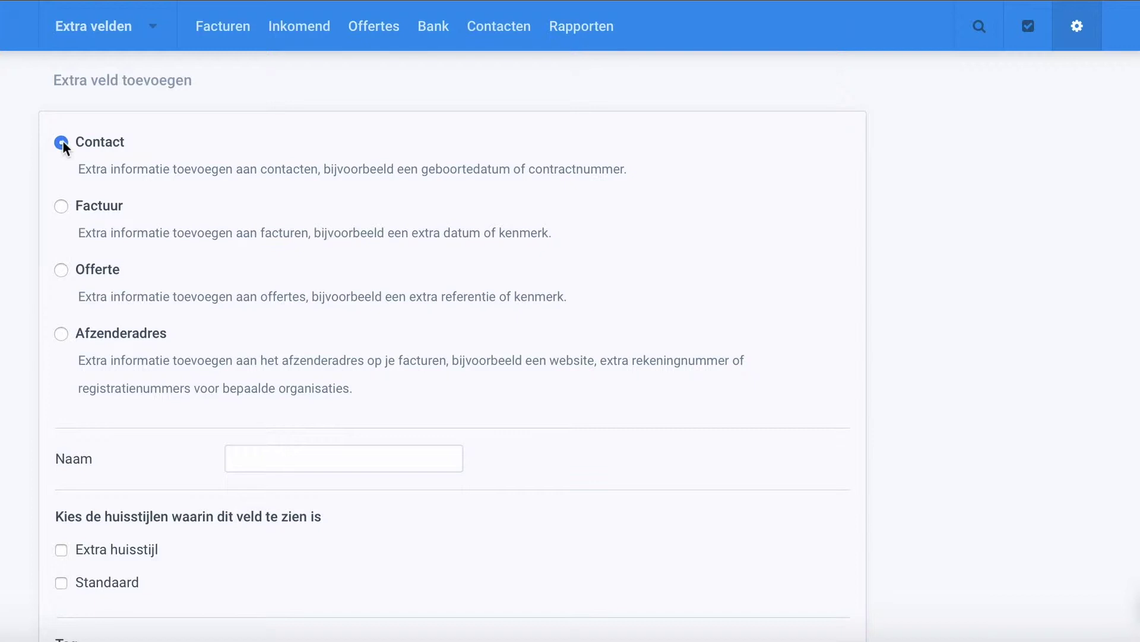
pyautogui.click(254, 456)
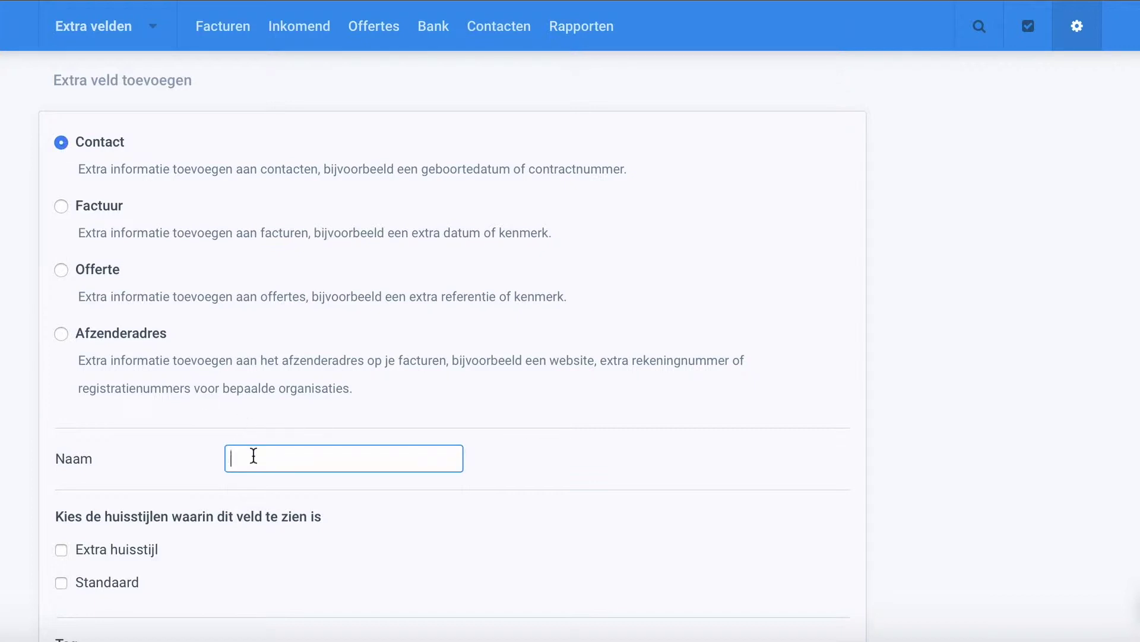
pyautogui.write('Geboortedatum')
pyautogui.scroll(-1, 242, 453)
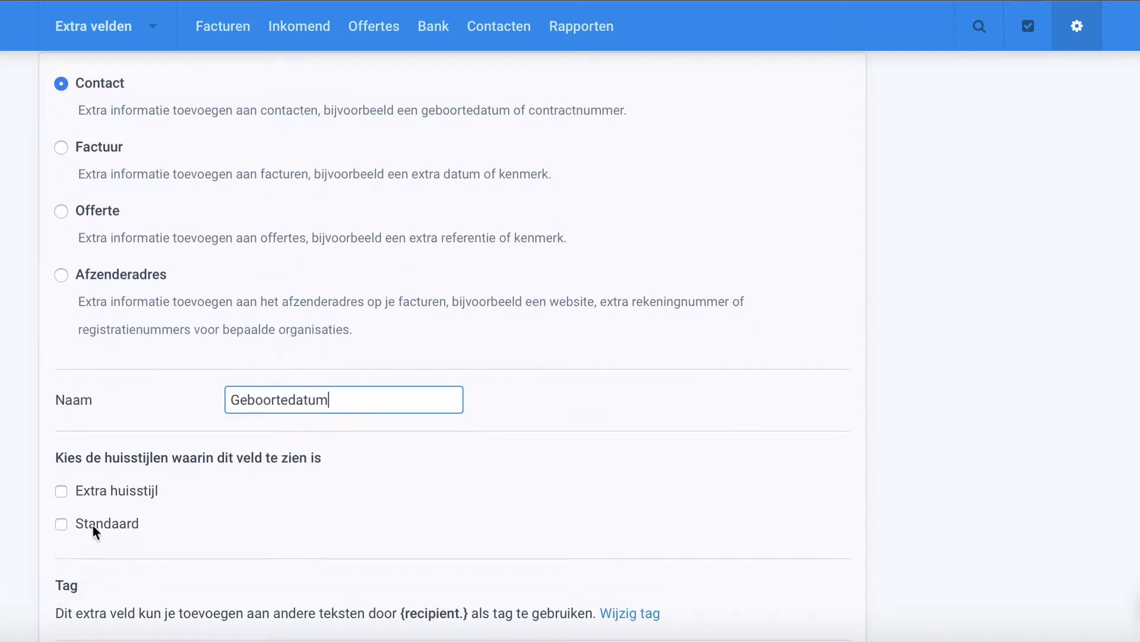
pyautogui.click(62, 523)
pyautogui.scroll(-4, 386, 522)
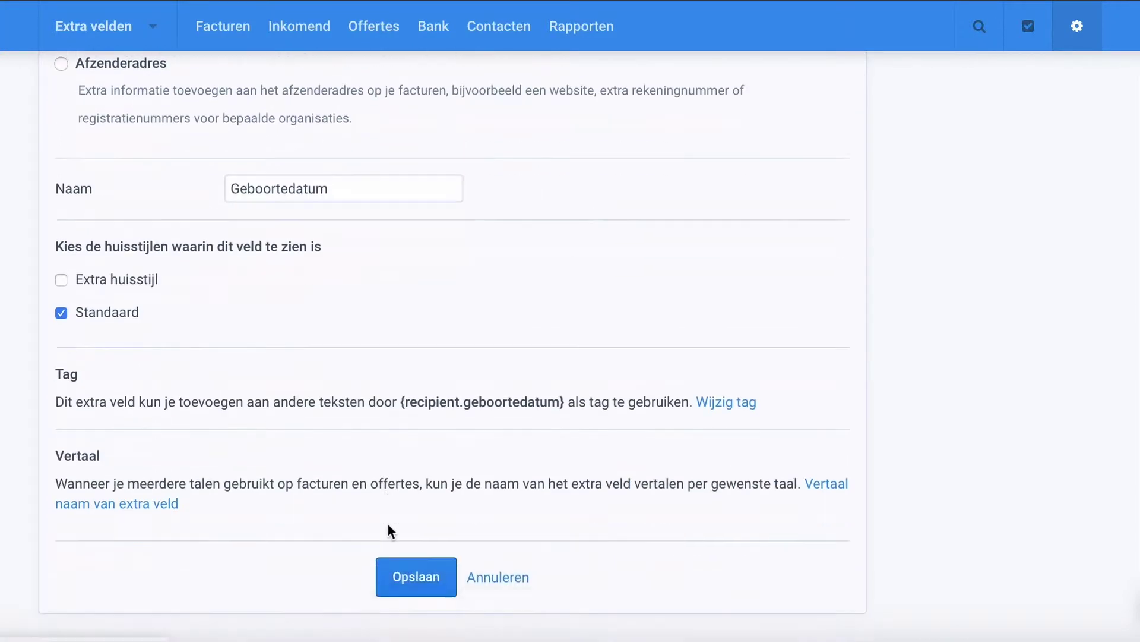
pyautogui.click(415, 572)
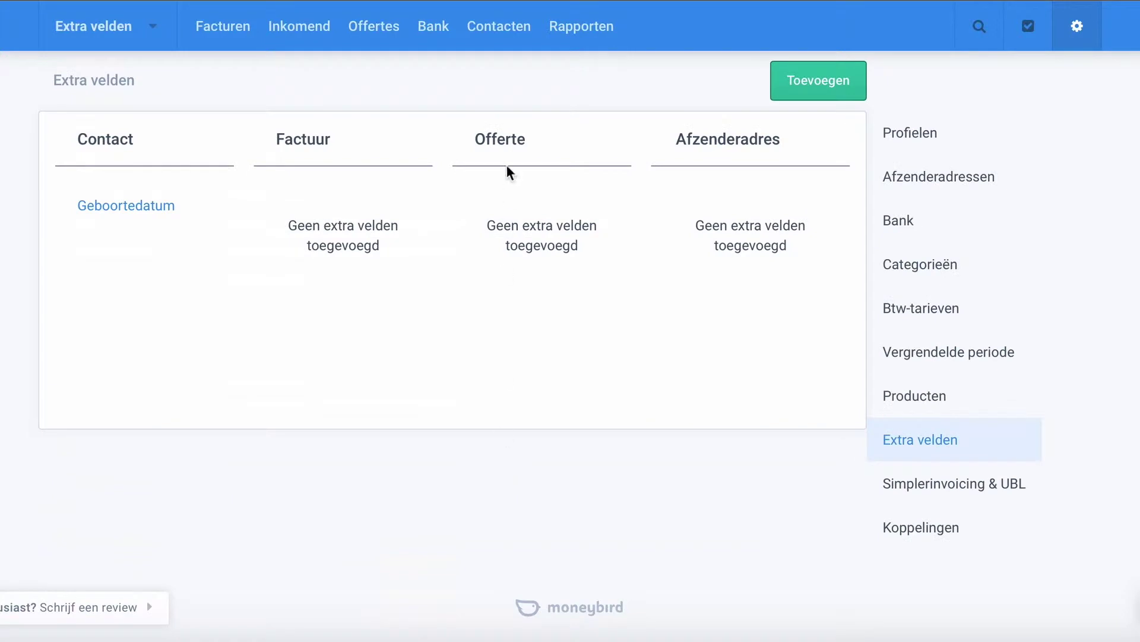
# Create and save a contact with company name Voorbeeld, filling in a date of birth in the Geboortedatum extra field
pyautogui.click(507, 29)
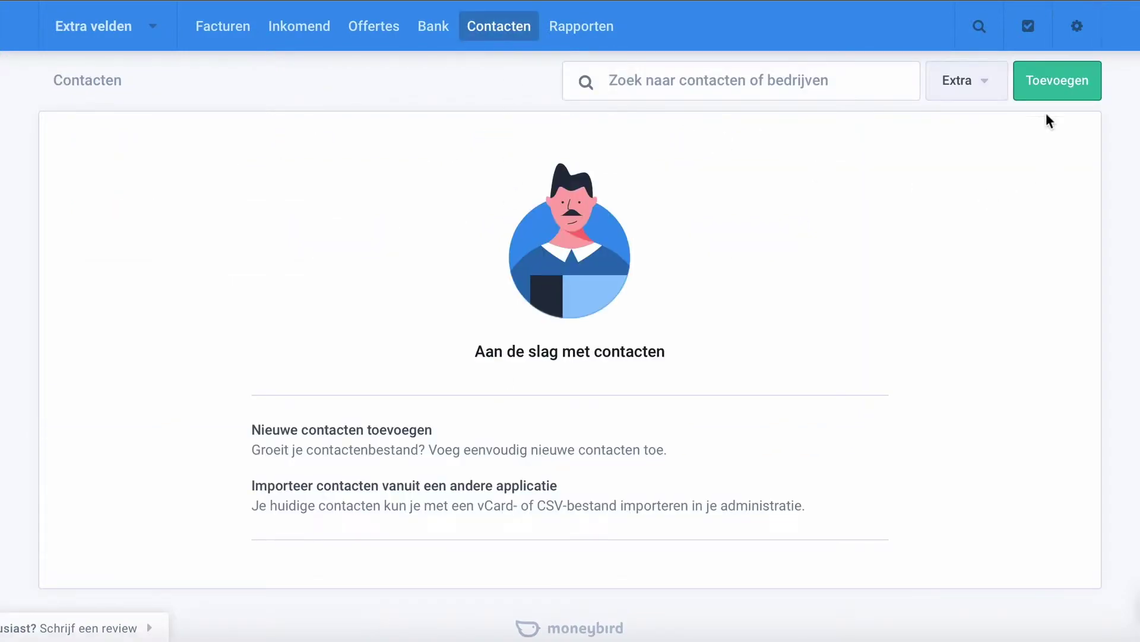
pyautogui.click(1050, 77)
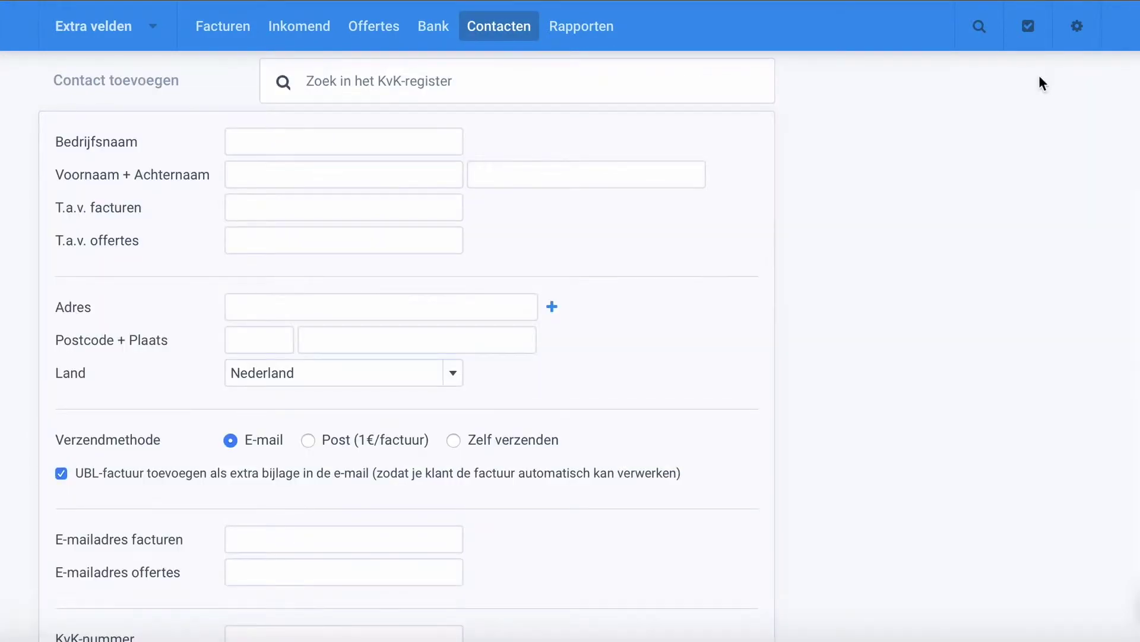
pyautogui.click(316, 140)
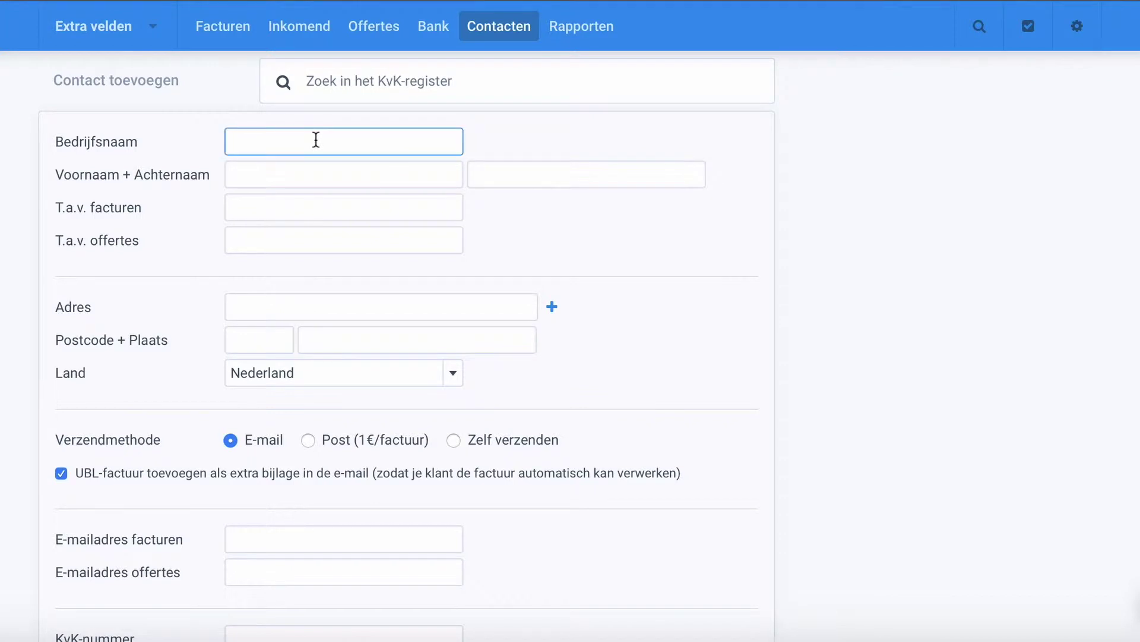
pyautogui.write('Voorbeeld')
pyautogui.scroll(-9, 311, 140)
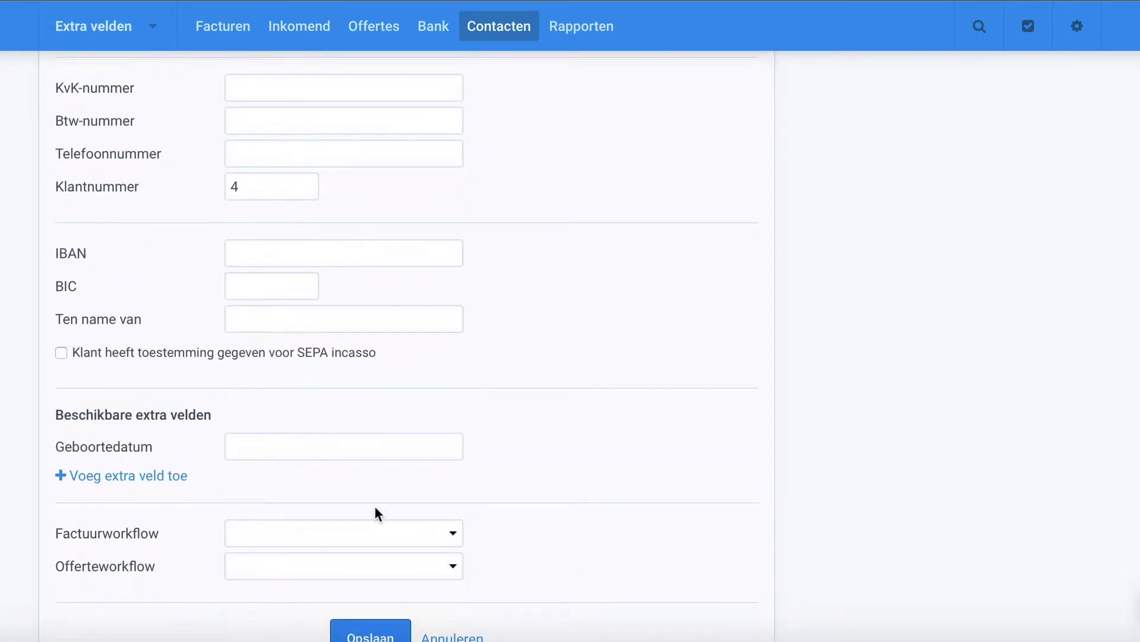
pyautogui.click(291, 444)
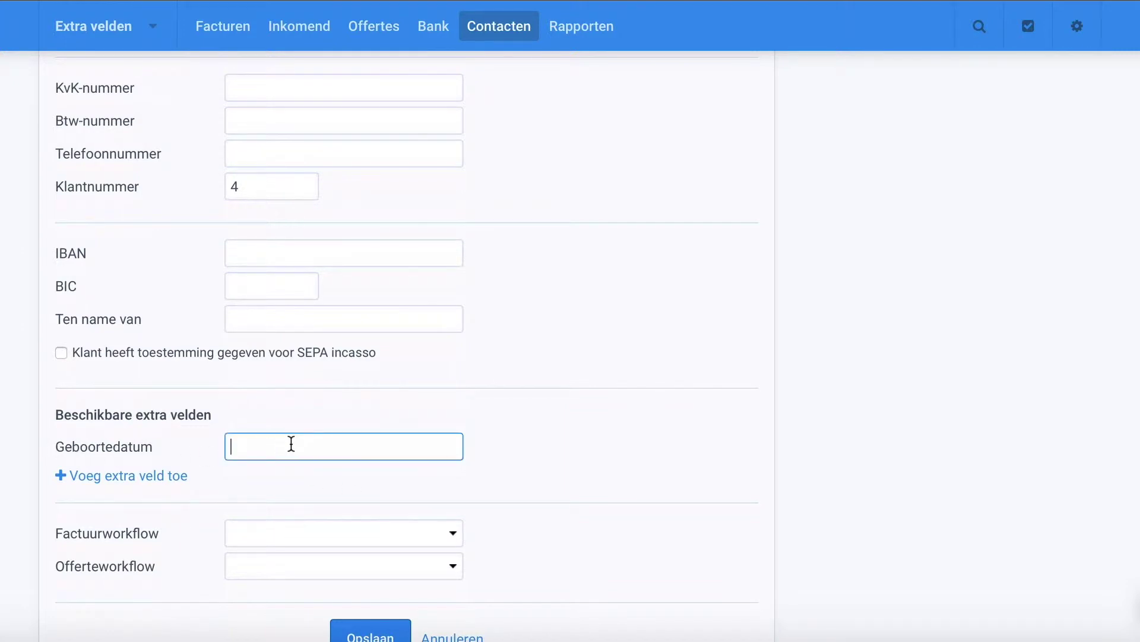
pyautogui.write('10-04-2001')
pyautogui.scroll(-2, 323, 476)
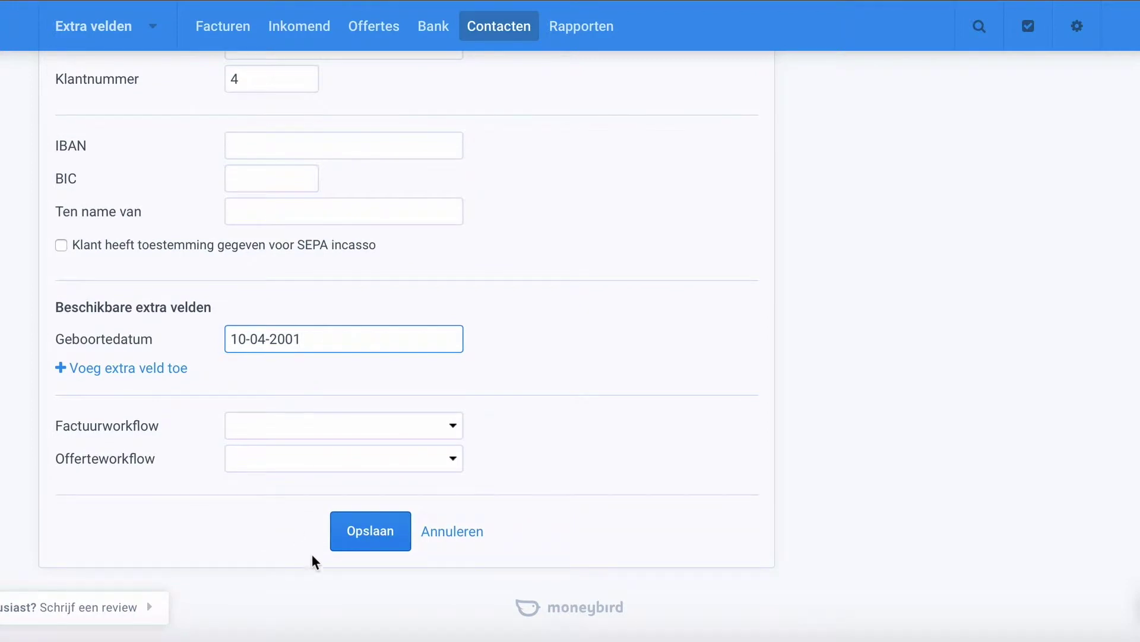
pyautogui.click(382, 537)
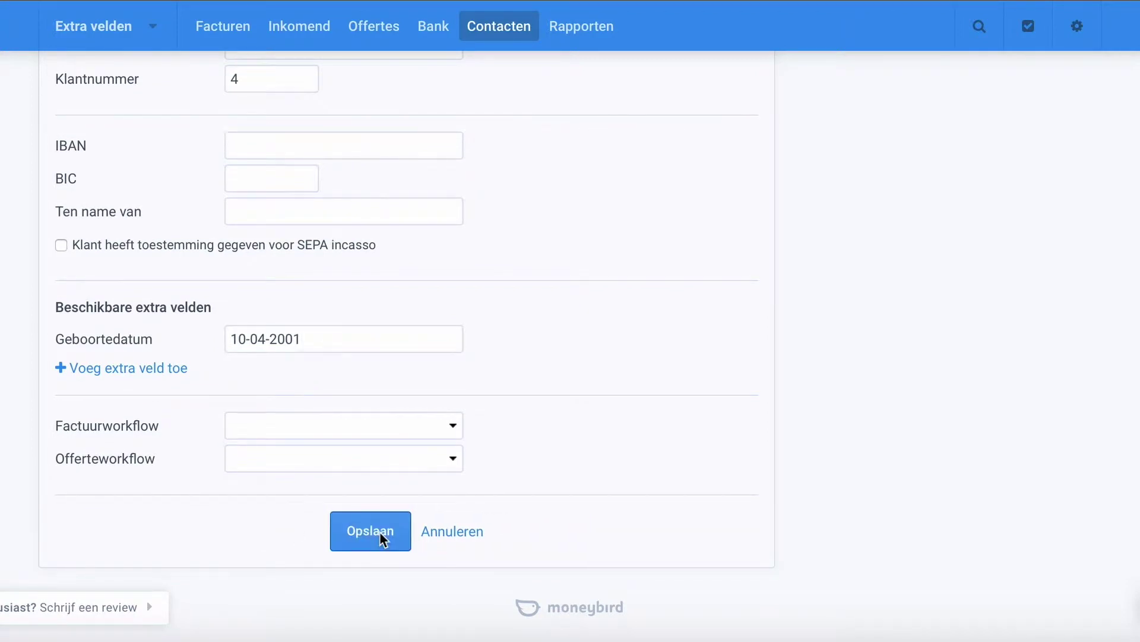
# Create an invoice for the contact Voorbeeld and save its details with the Standaard workflow
pyautogui.click(771, 88)
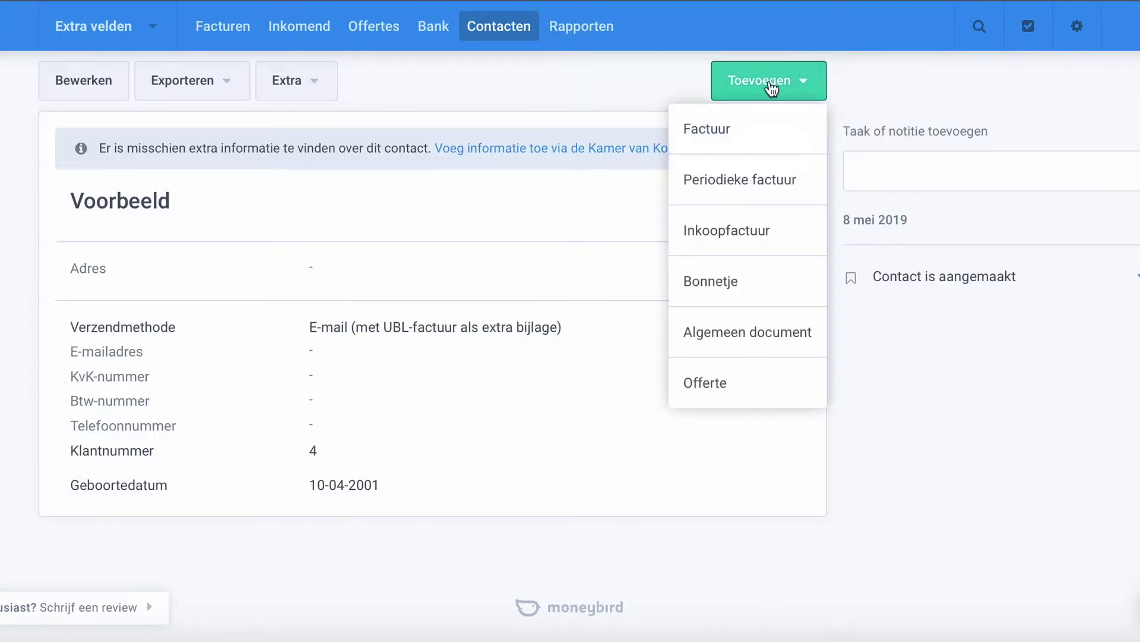
pyautogui.click(757, 135)
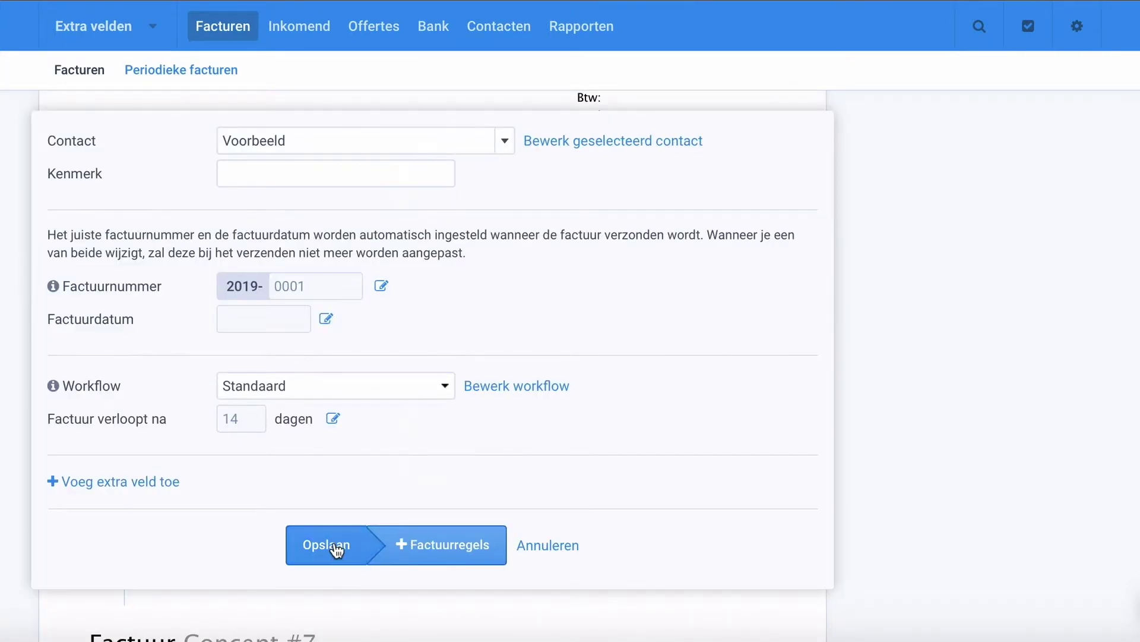
pyautogui.click(334, 544)
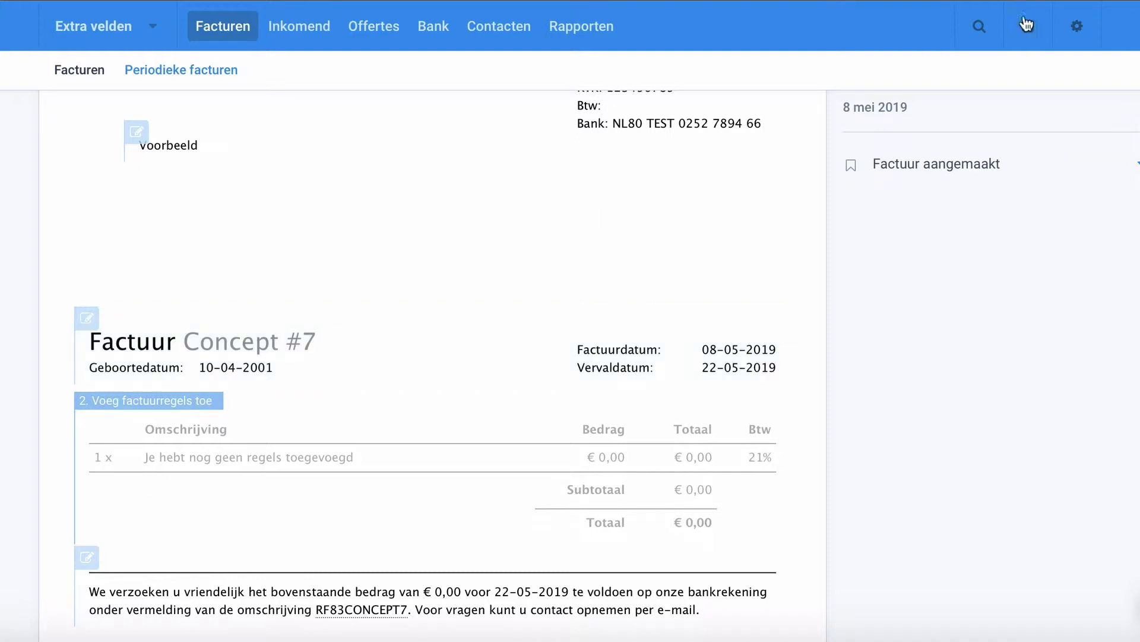
# Add an extra field for invoices named Ordernummer in the administration's settings and save it without assigning a house style
pyautogui.click(1077, 26)
pyautogui.click(1020, 122)
pyautogui.click(1076, 32)
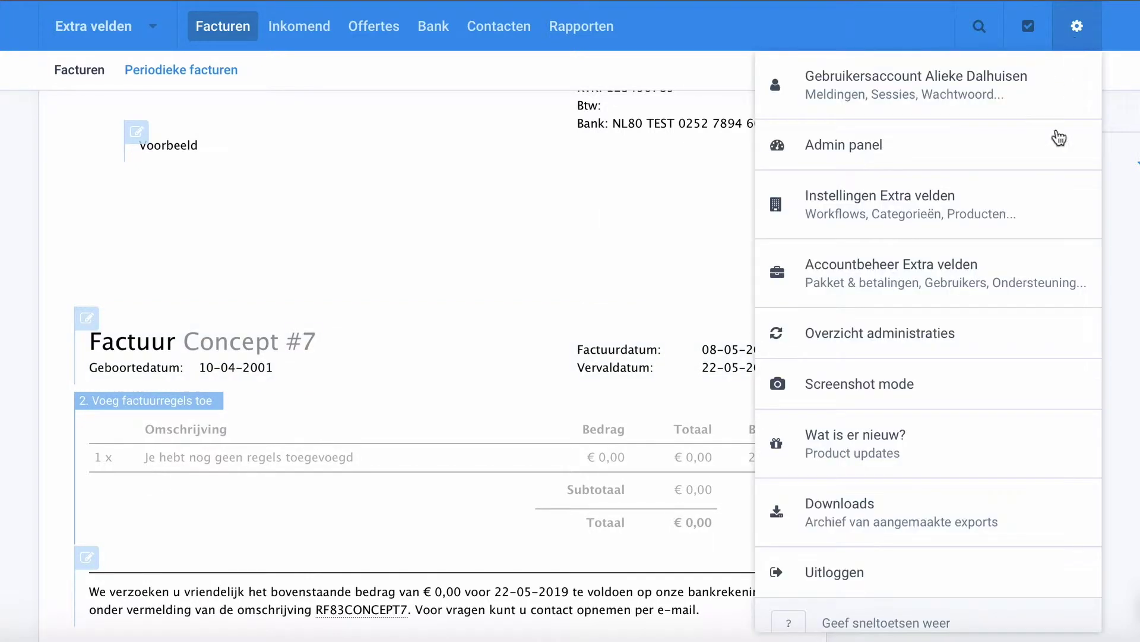
pyautogui.click(1032, 202)
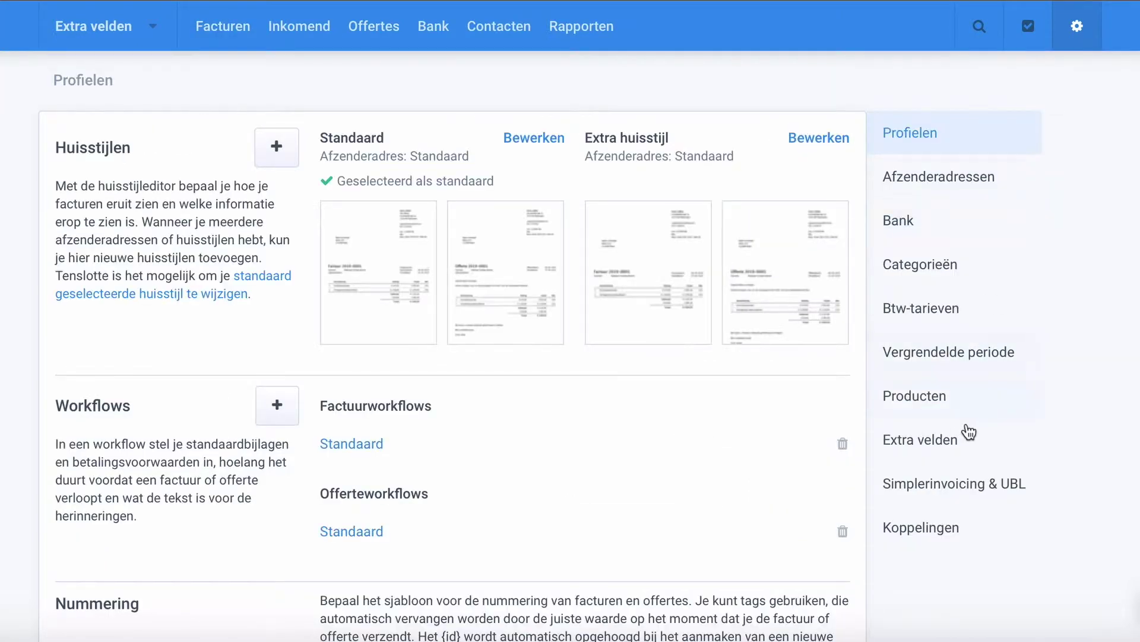
pyautogui.click(951, 438)
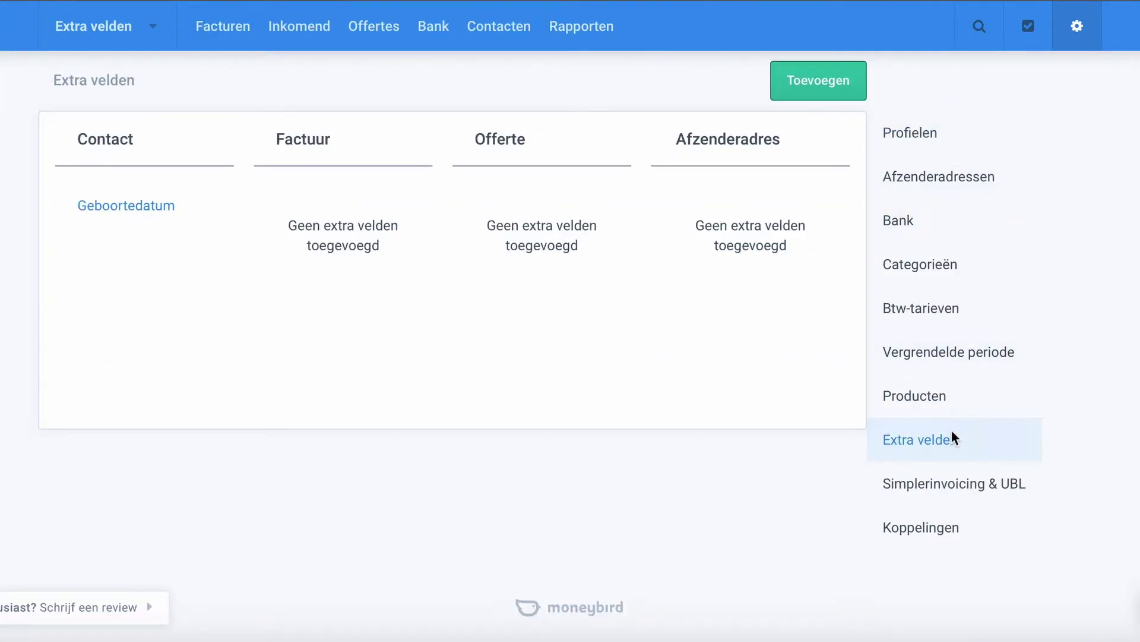
pyautogui.click(828, 85)
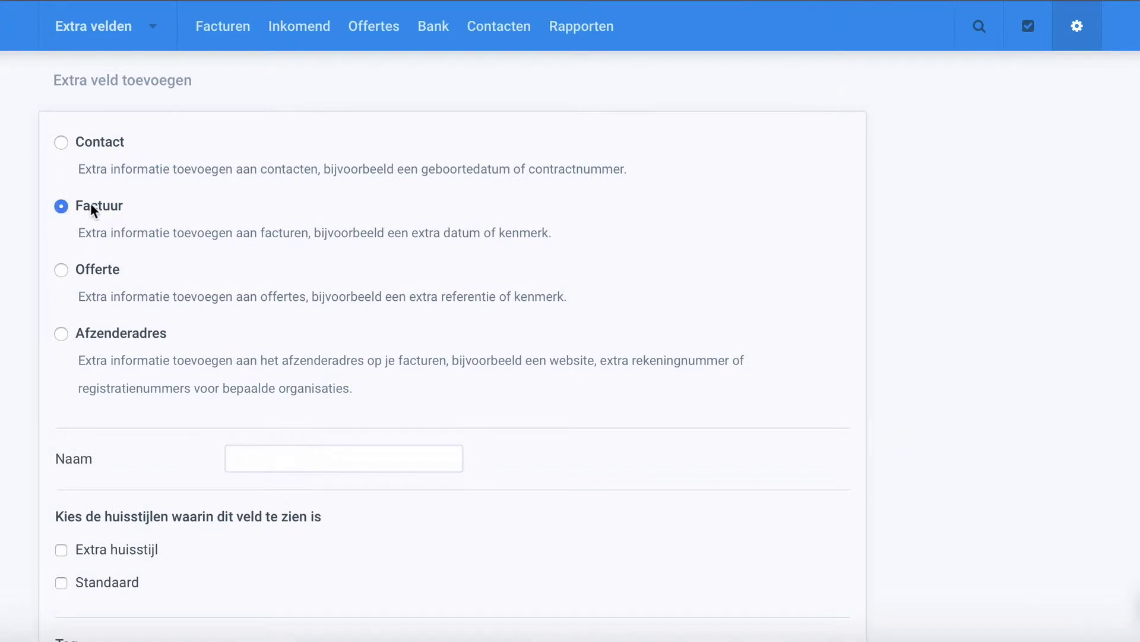
pyautogui.click(270, 451)
pyautogui.write('Ordernummer')
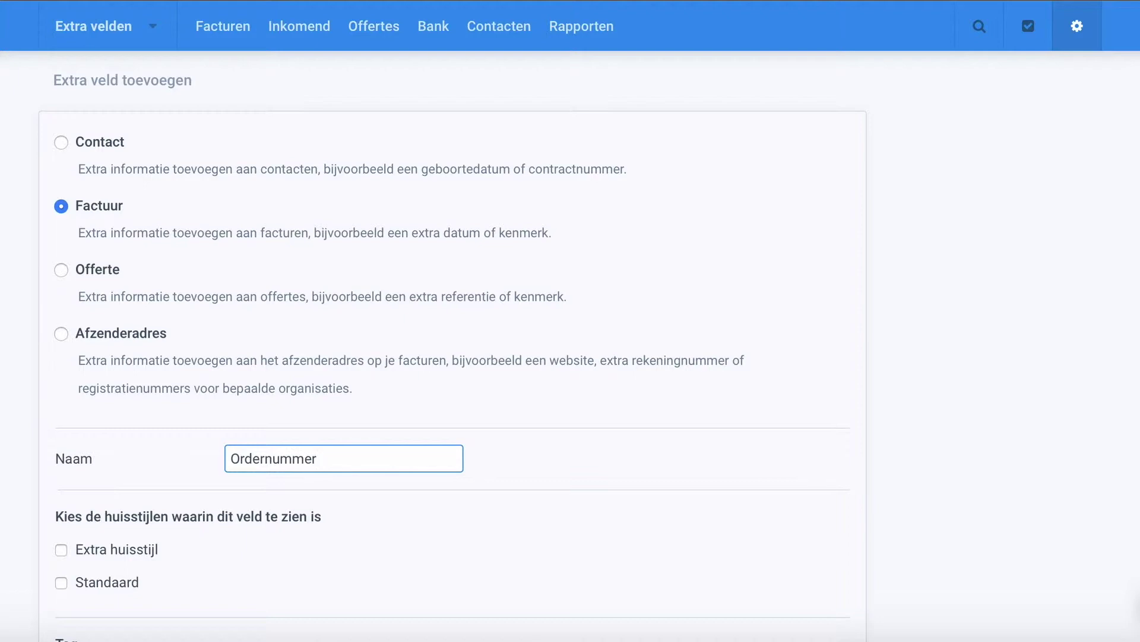
pyautogui.scroll(-5, 269, 448)
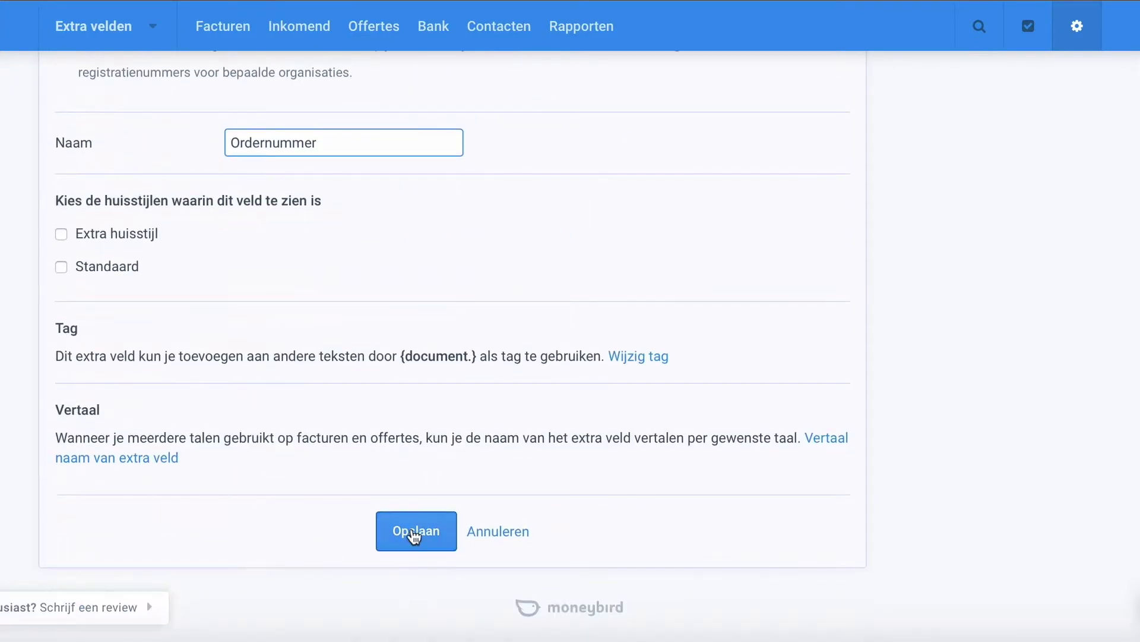
pyautogui.click(414, 536)
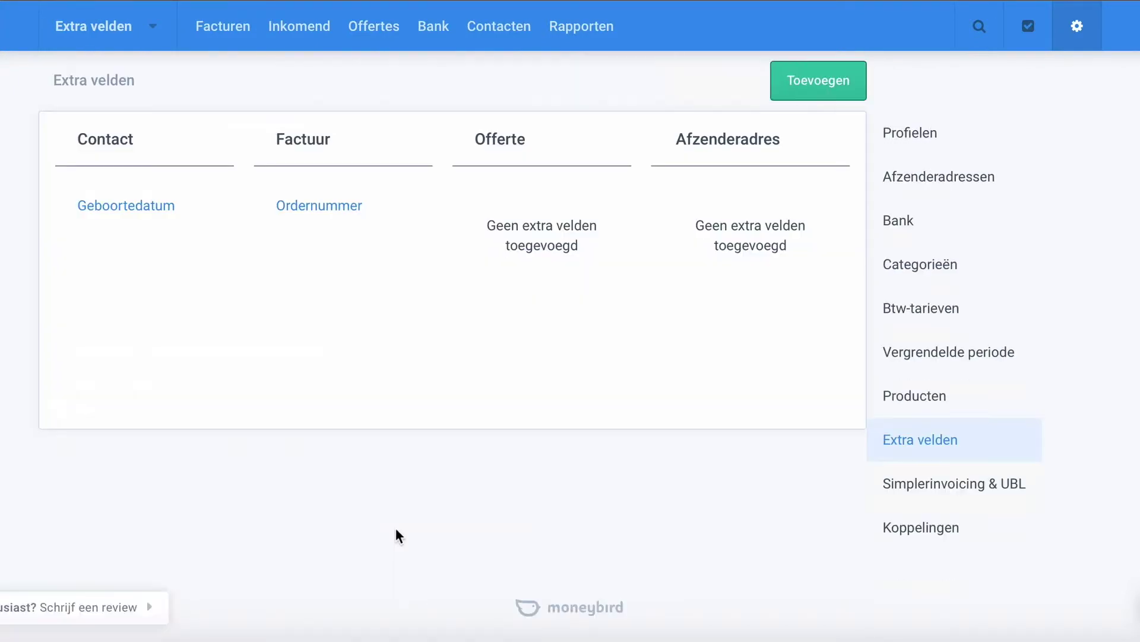
# Add an extra field for the sender address named Contactpersoon and save it without assigning a house style
pyautogui.click(805, 79)
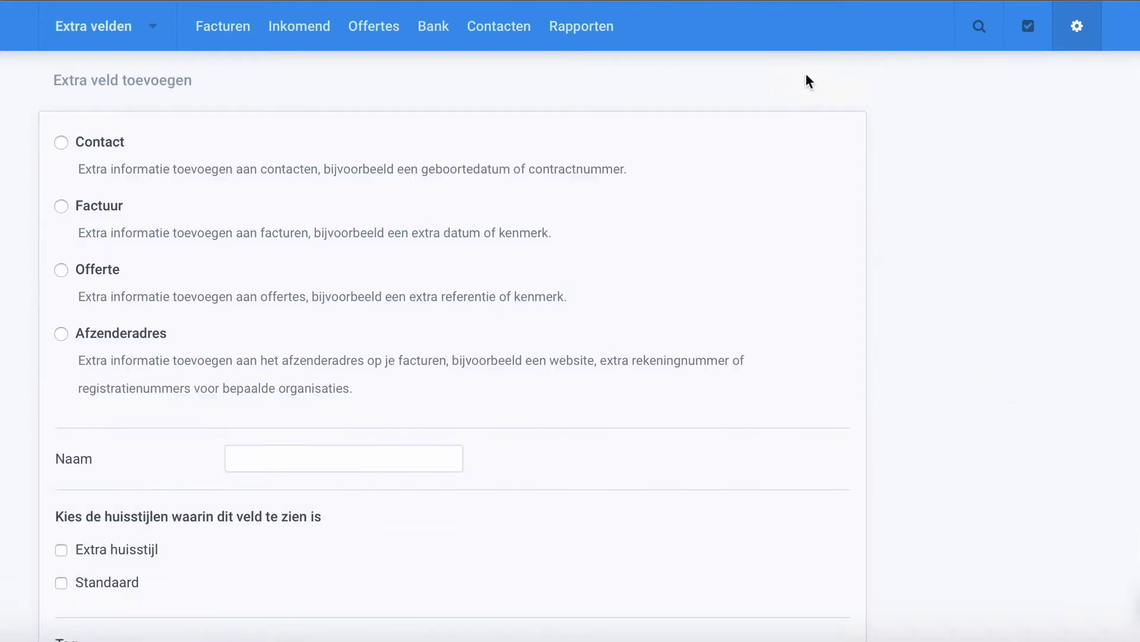
pyautogui.click(123, 337)
pyautogui.click(270, 454)
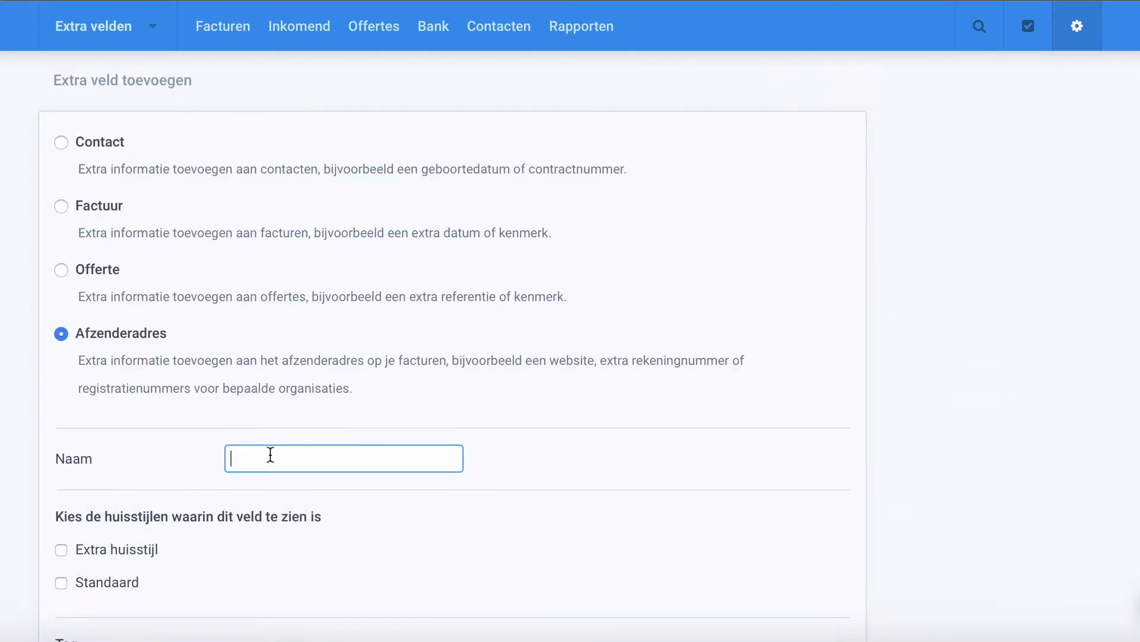
pyautogui.write('Contactpersoon')
pyautogui.scroll(-3, 269, 454)
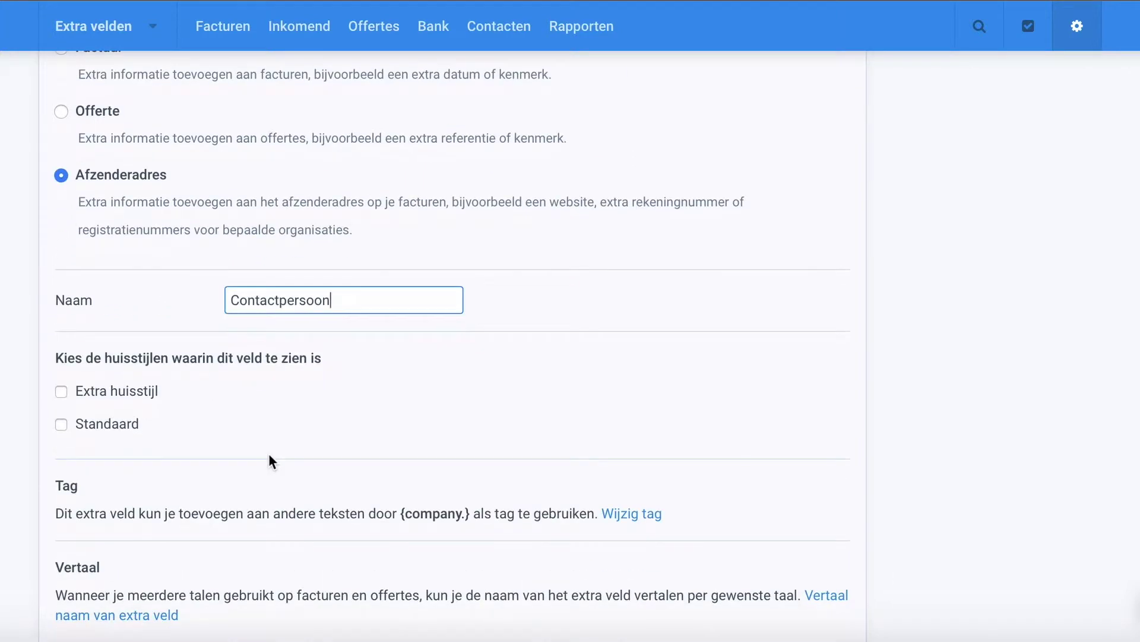
pyautogui.scroll(-2, 262, 445)
pyautogui.click(420, 563)
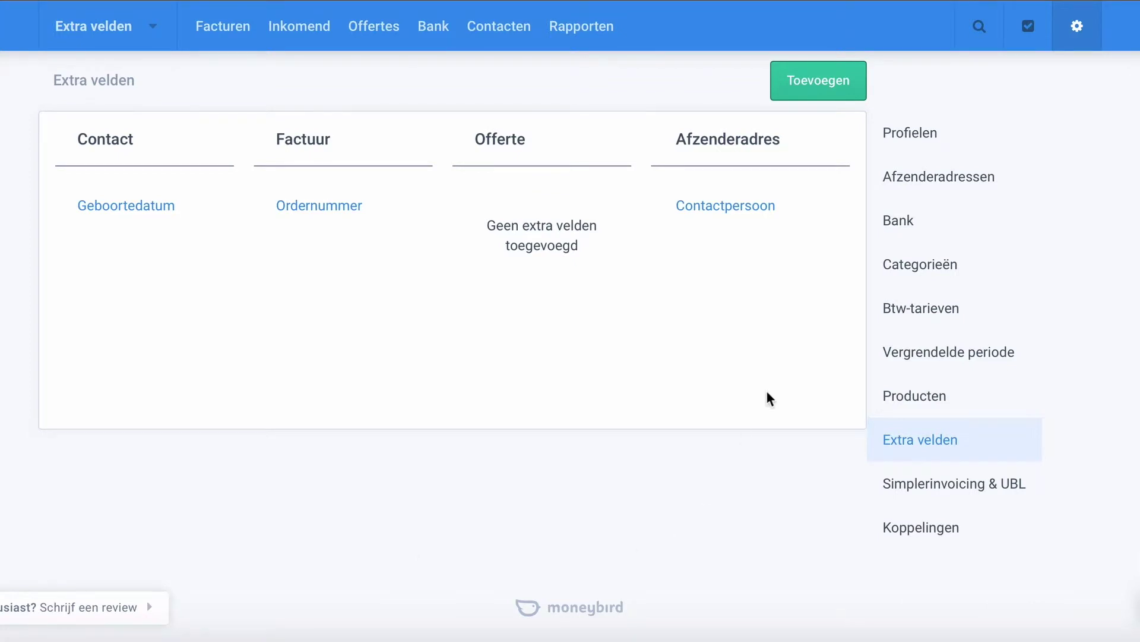
# Fill in the contact person's full name in the Contactpersoon field of the default sender address and save it
pyautogui.click(934, 172)
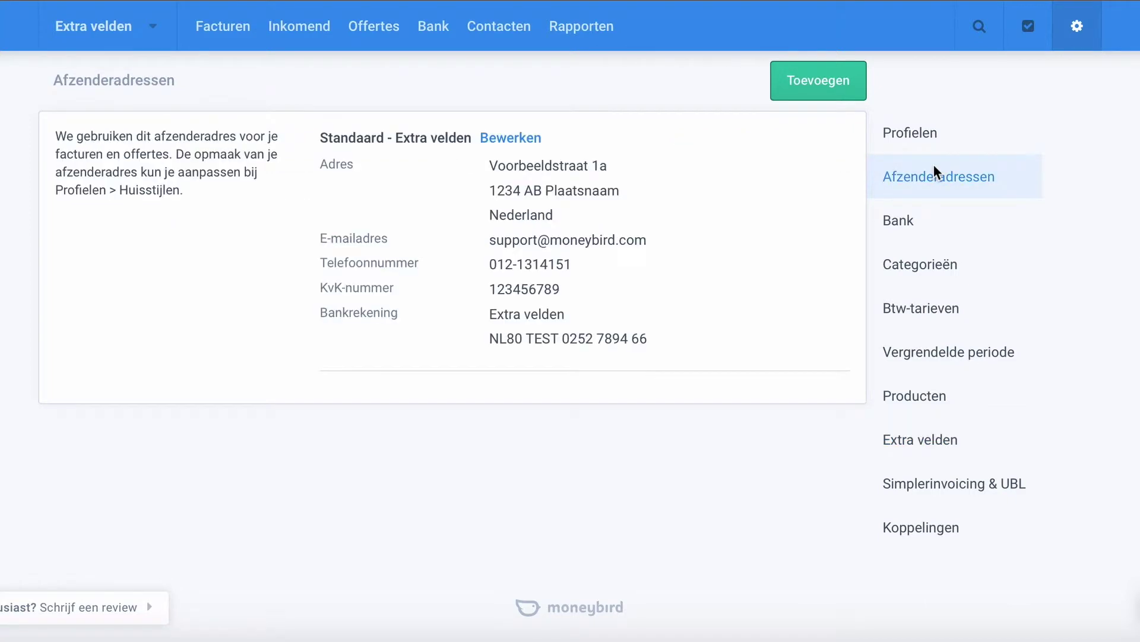
pyautogui.click(508, 140)
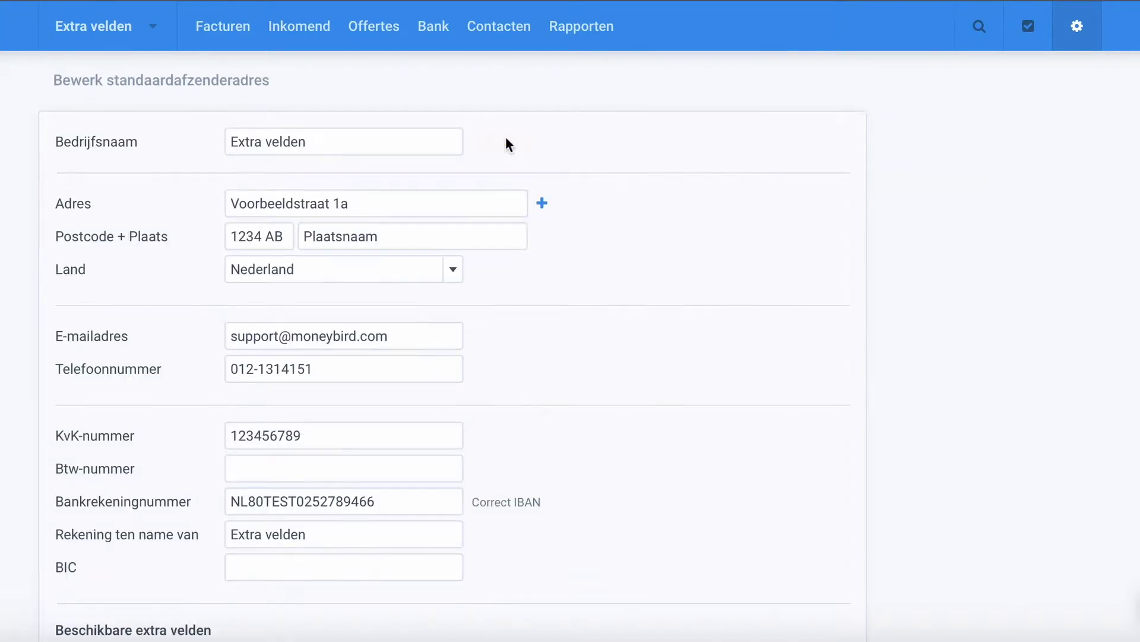
pyautogui.scroll(-4, 392, 386)
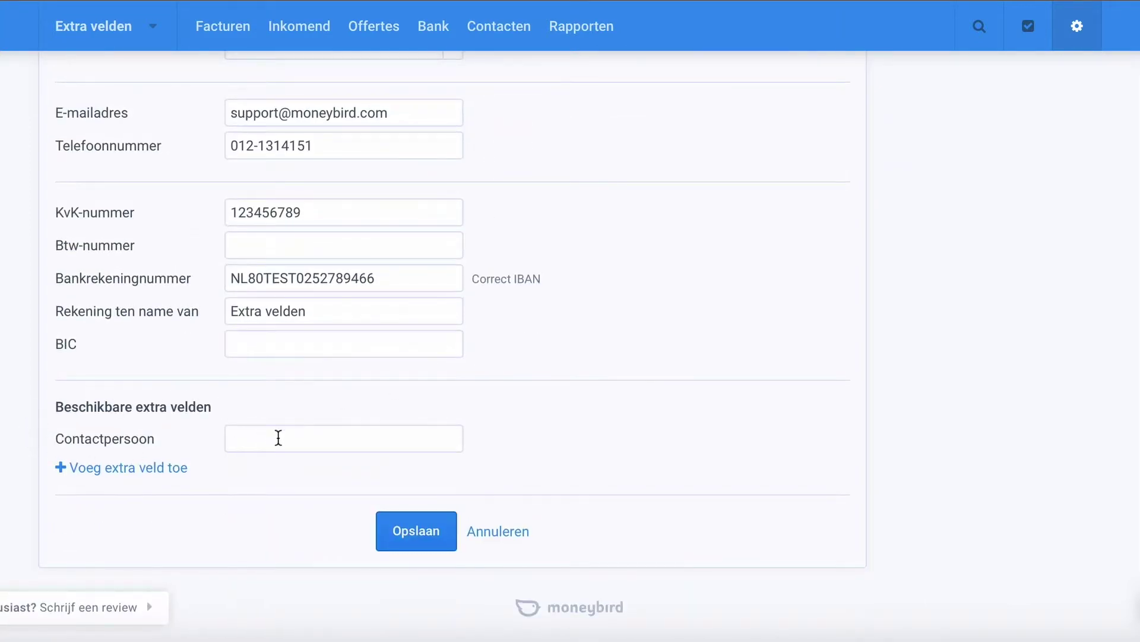
pyautogui.click(278, 438)
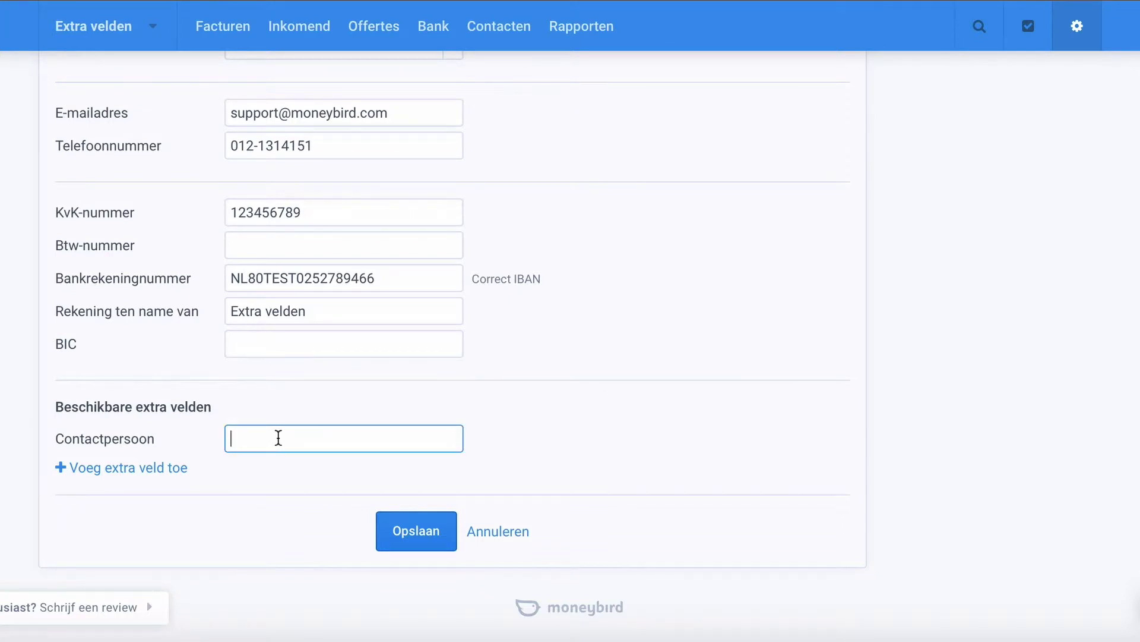
pyautogui.write('Piet Pieters')
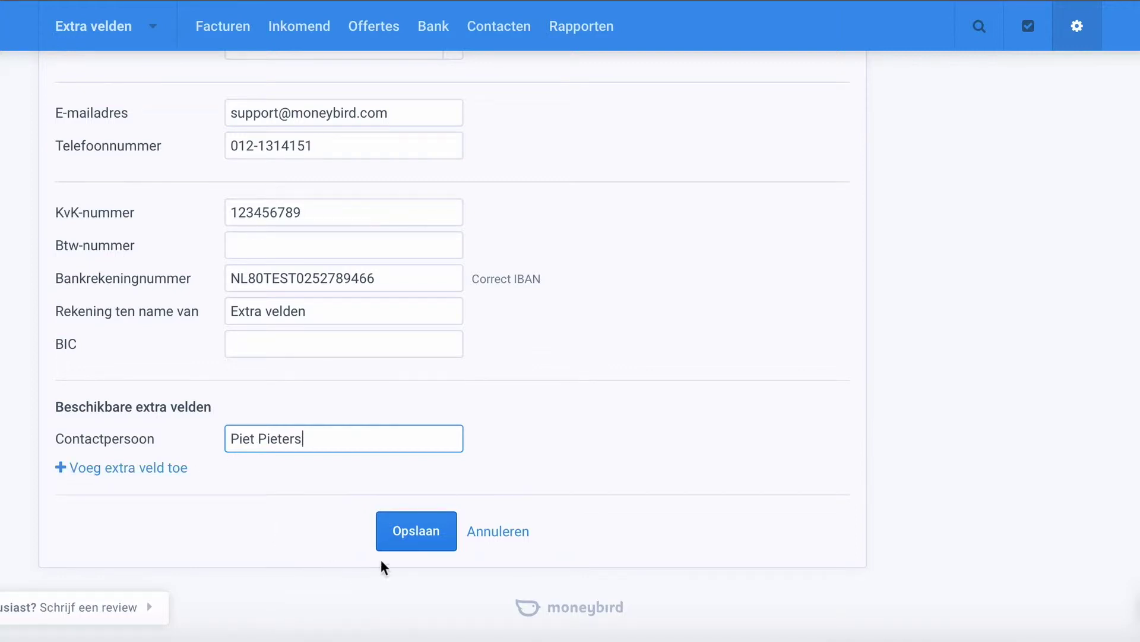
pyautogui.click(415, 538)
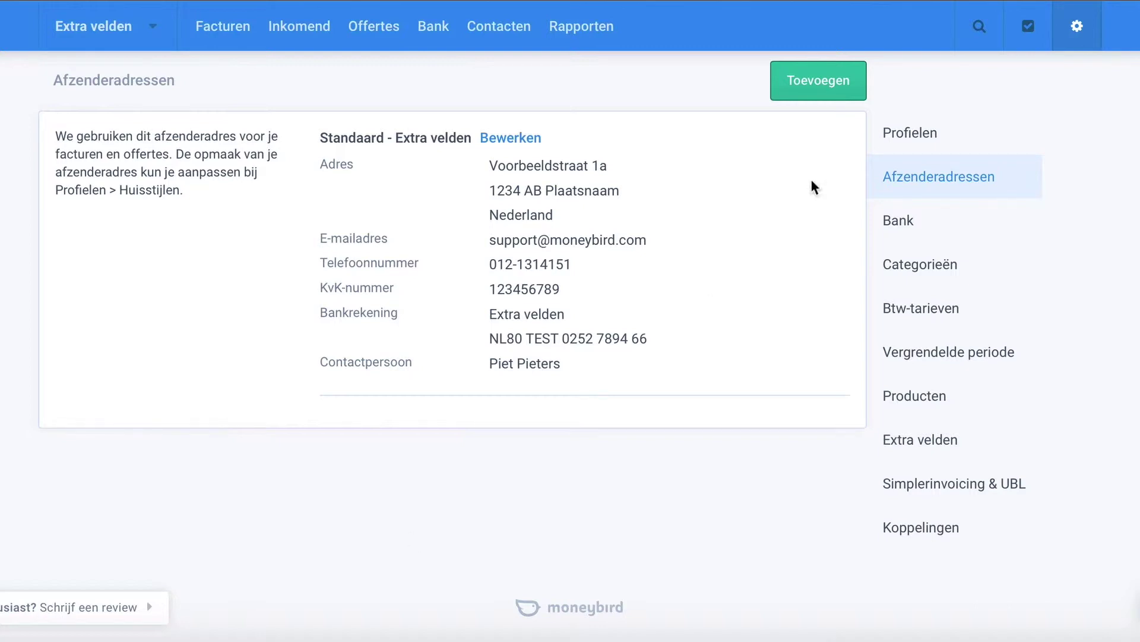
# Add the Contactpersoon field to the sender address block of the Standaard house style, directly below the company name
pyautogui.click(934, 133)
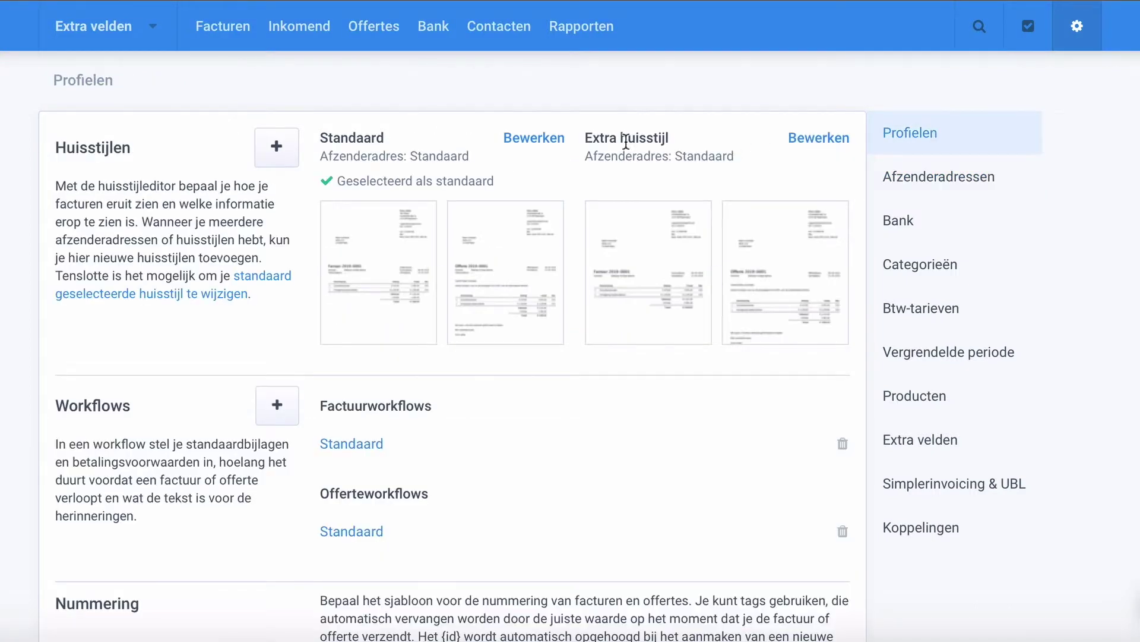
pyautogui.click(554, 138)
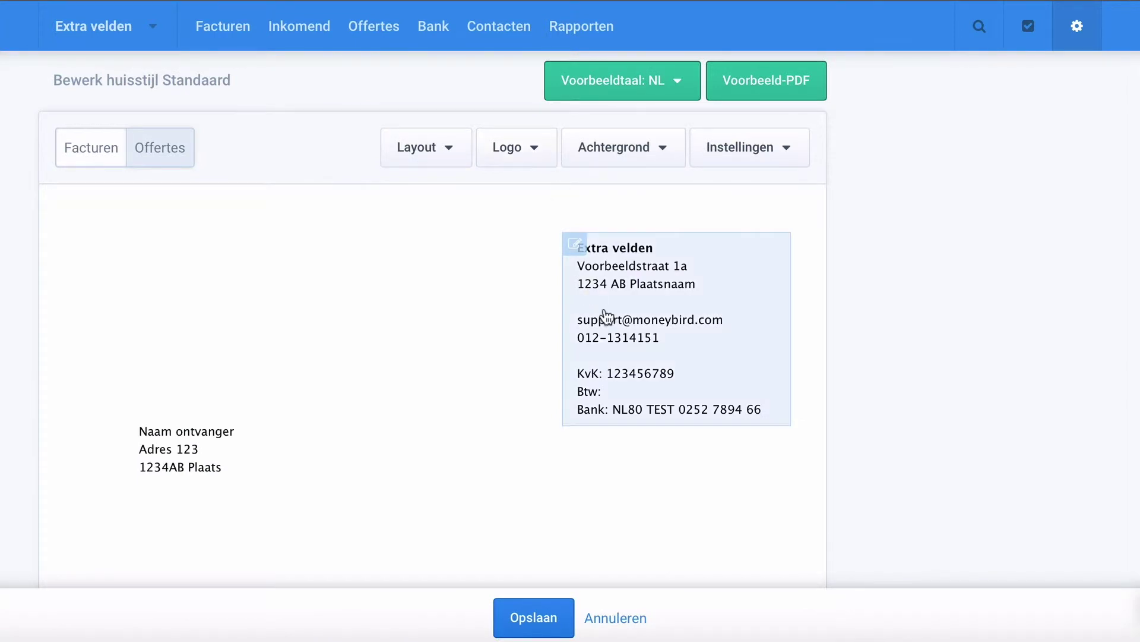
pyautogui.click(652, 334)
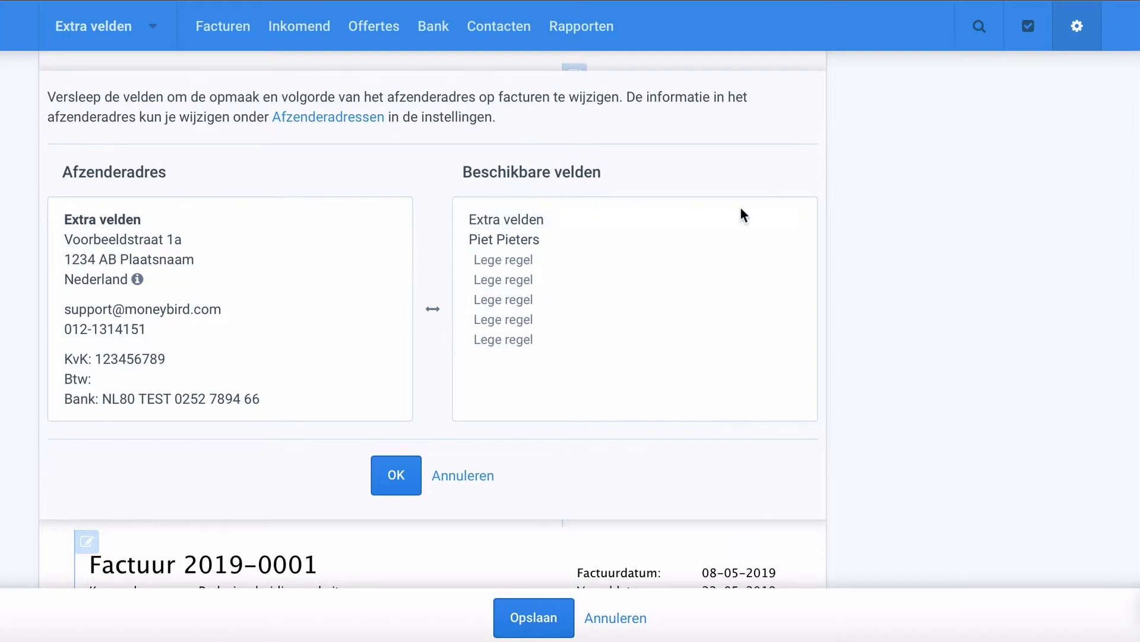
pyautogui.moveTo(565, 242); pyautogui.dragTo(186, 237)
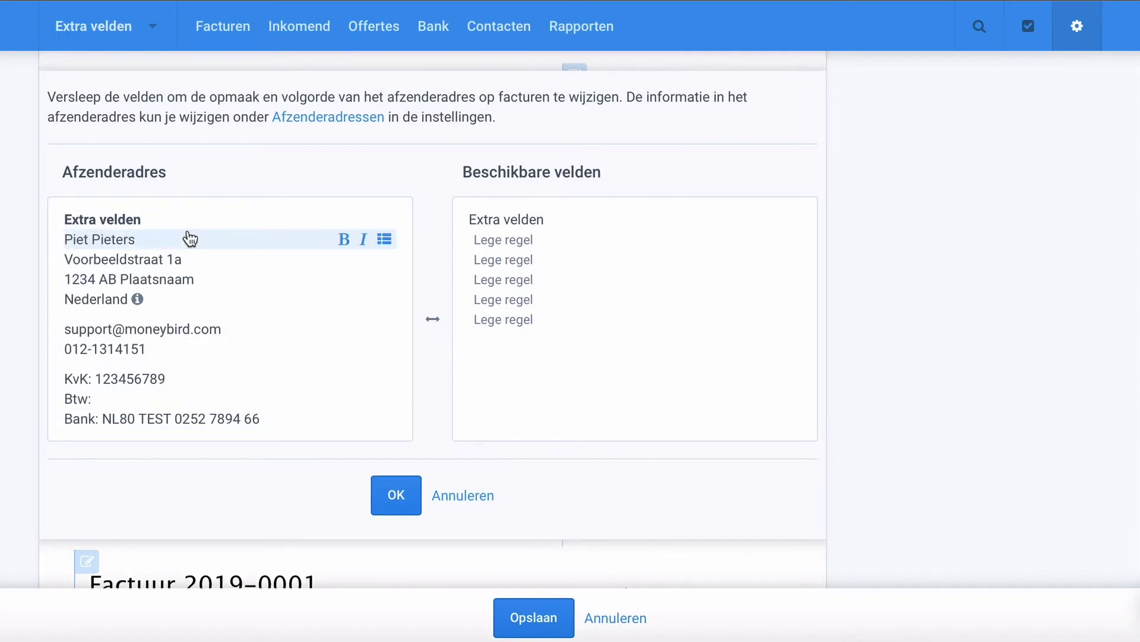
# Make the contact person line in the sender address italic, show its field label, and save the house style
pyautogui.click(362, 239)
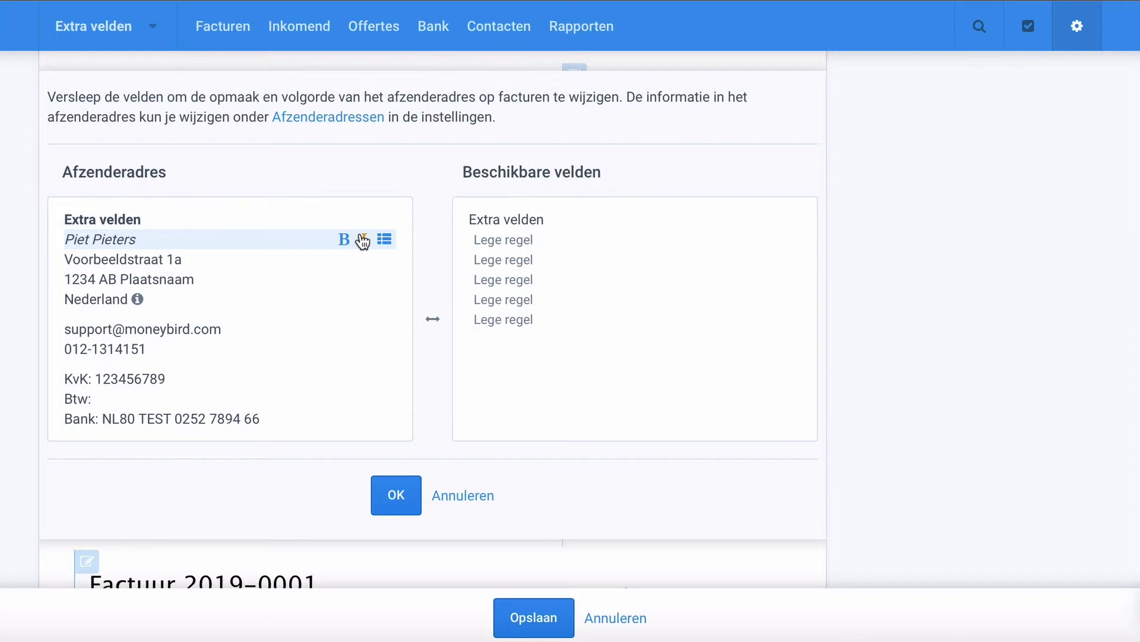
pyautogui.click(385, 239)
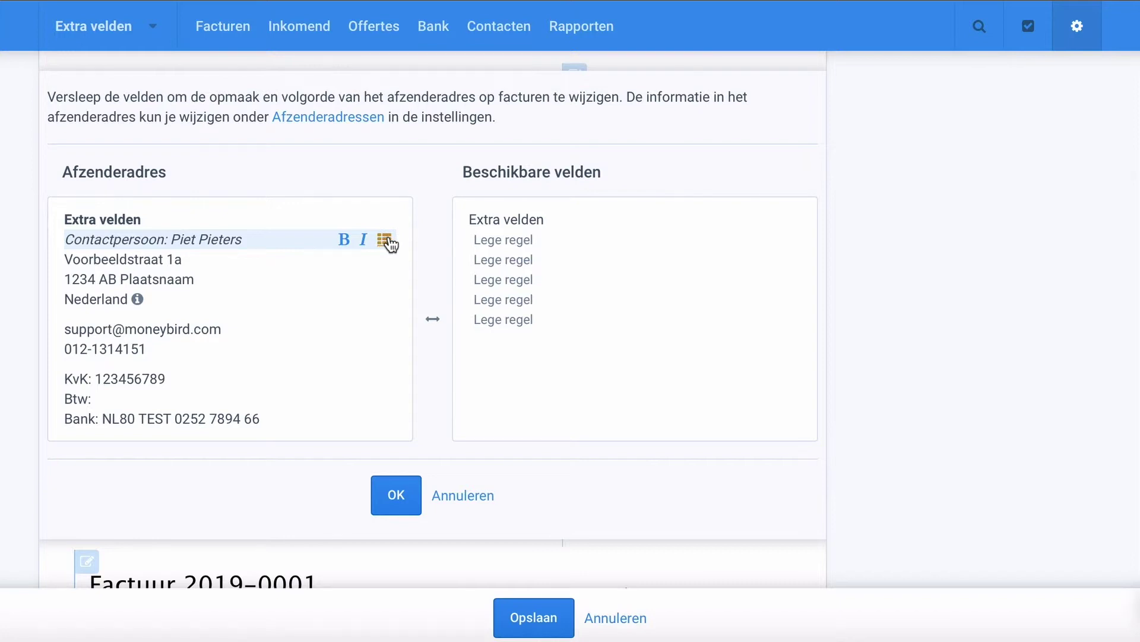
pyautogui.click(396, 496)
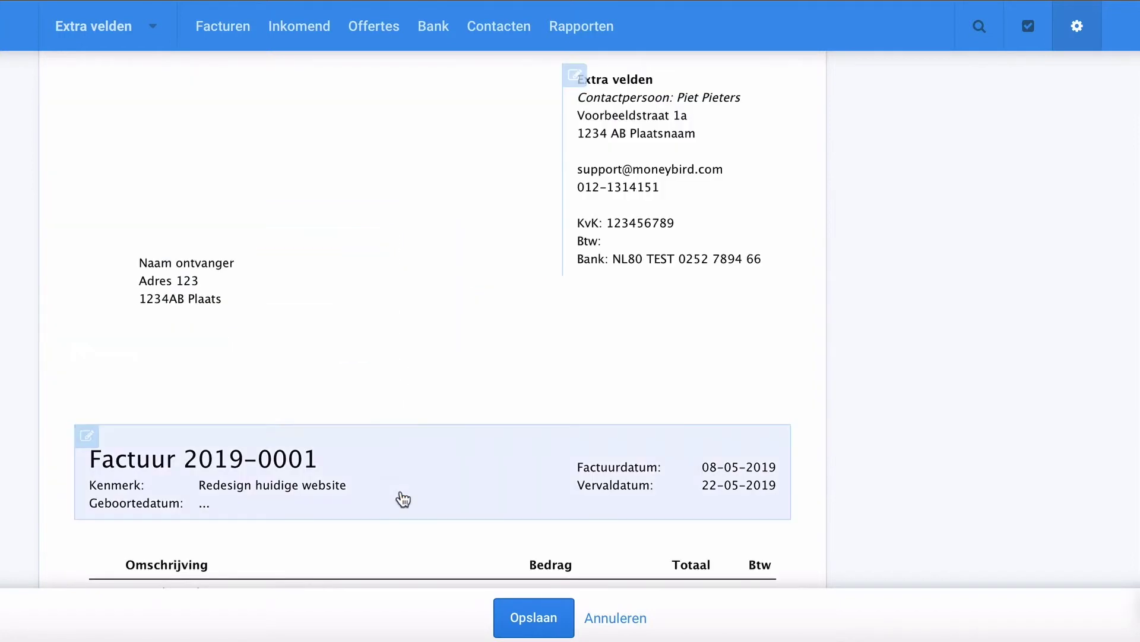
pyautogui.click(533, 618)
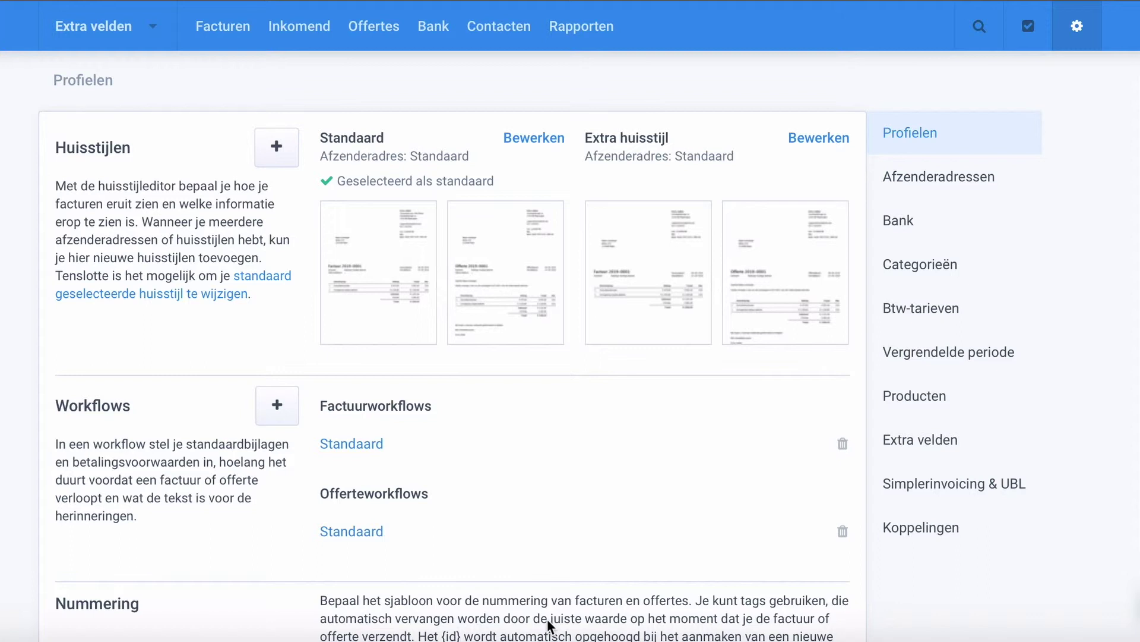
# Place the Ordernummer field above Factuurdatum in the right column of the Standaard house style's invoice details and save the house style
pyautogui.click(518, 137)
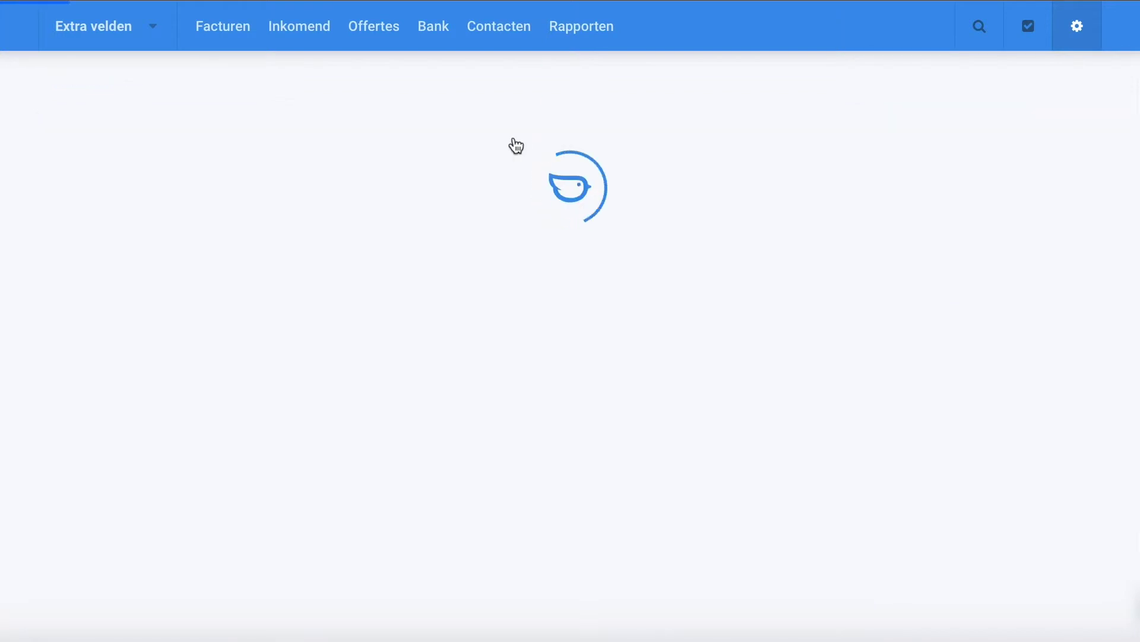
pyautogui.scroll(-2, 435, 283)
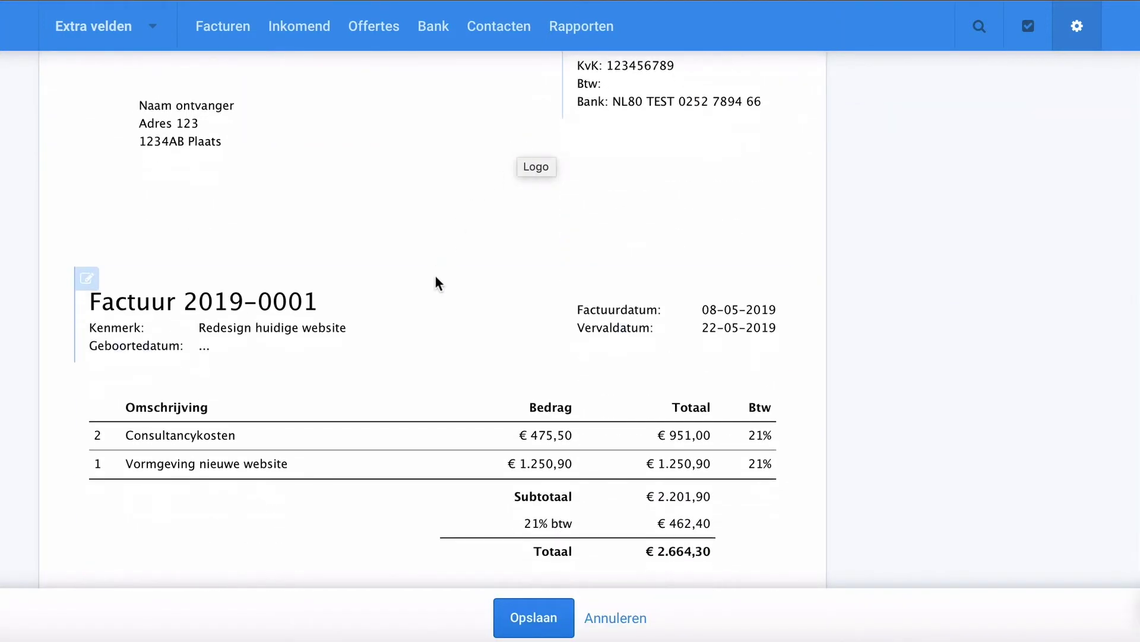
pyautogui.click(438, 312)
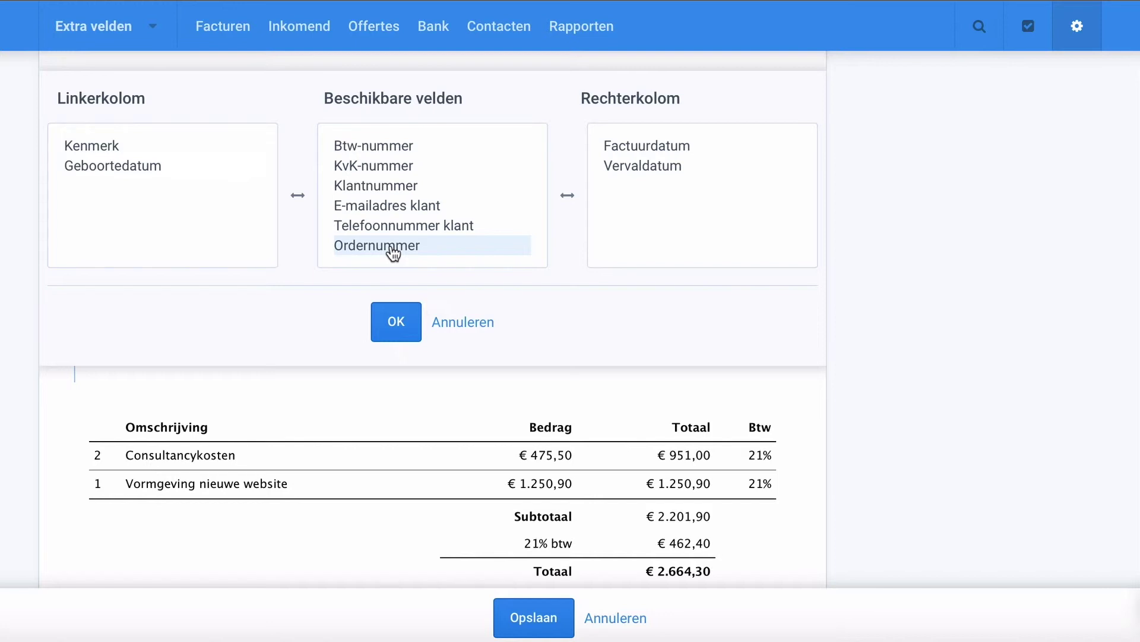
pyautogui.moveTo(393, 253); pyautogui.dragTo(661, 145)
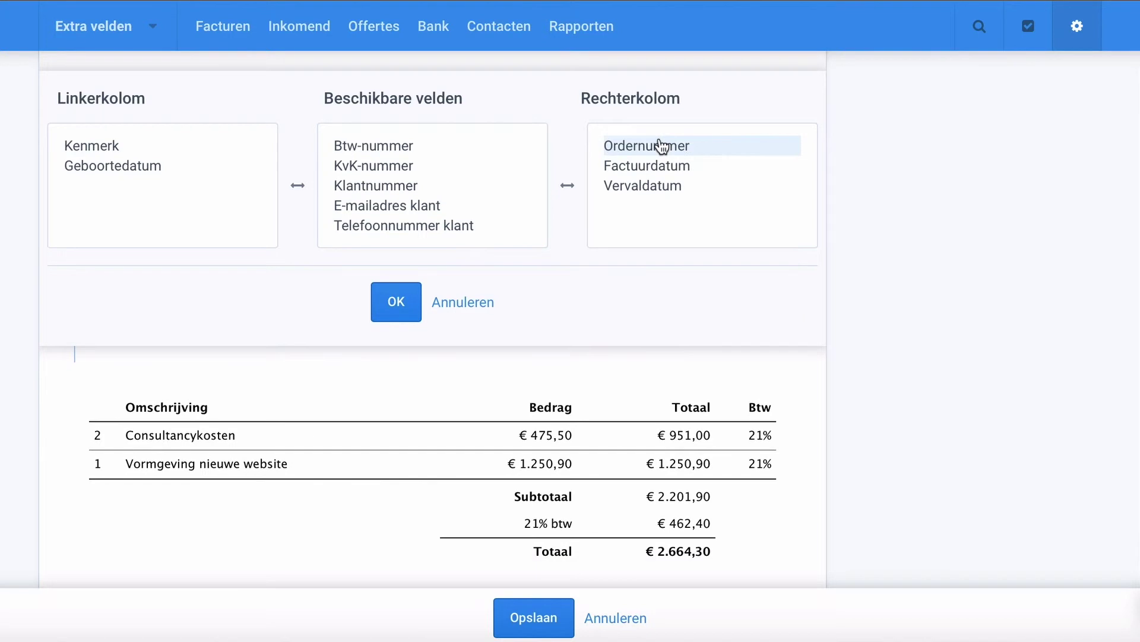
pyautogui.click(397, 304)
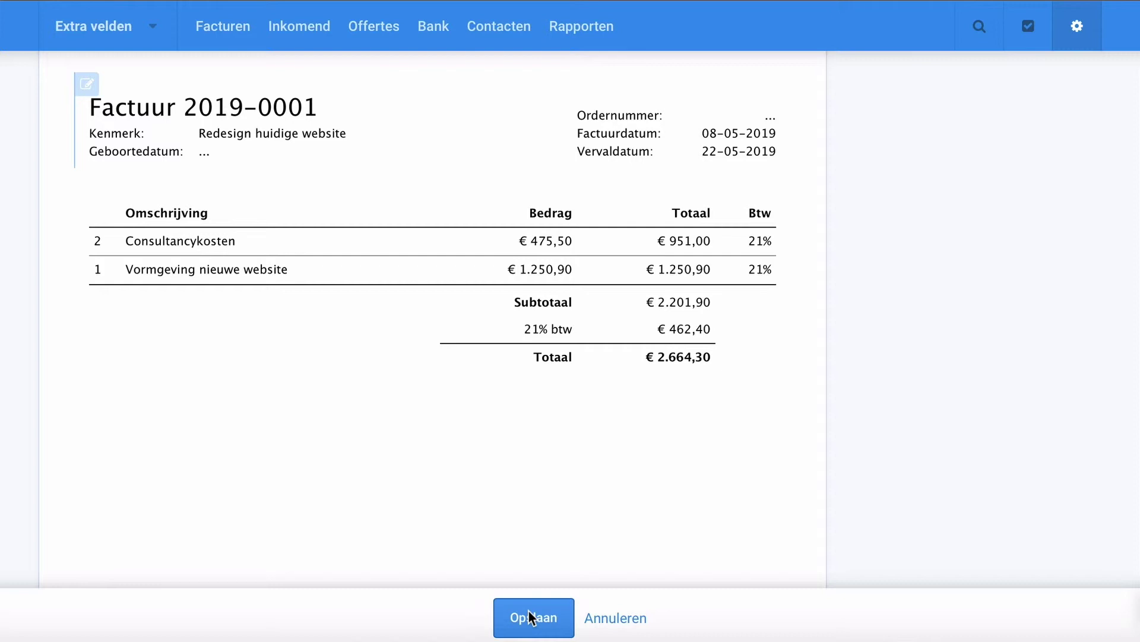
pyautogui.click(532, 617)
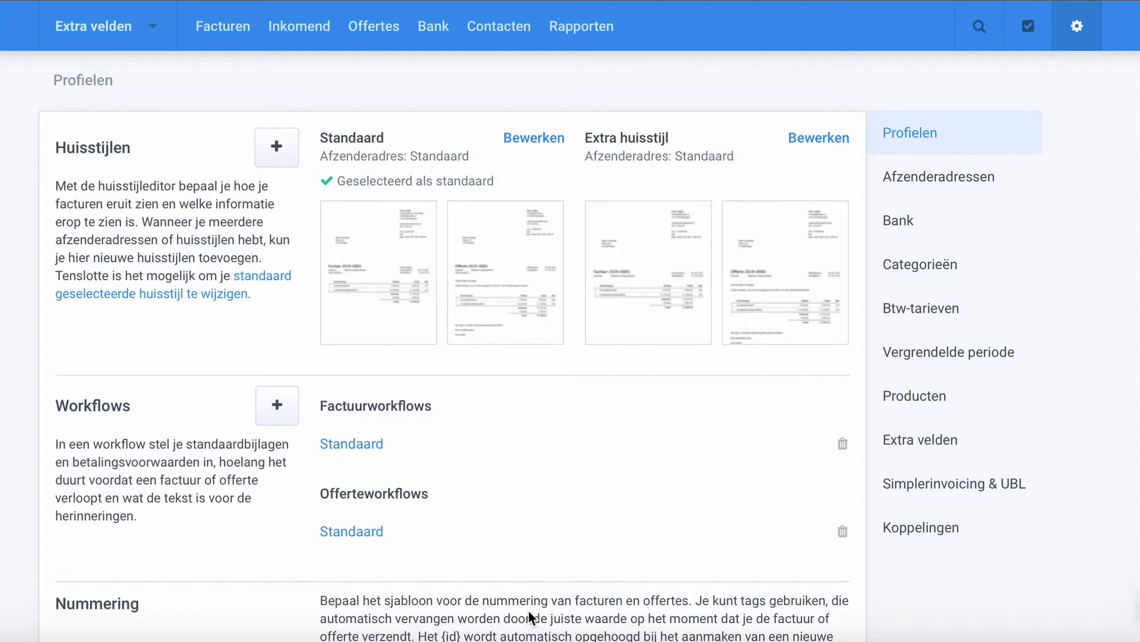
# Create another invoice for the contact Voorbeeld with the Standaard workflow and save its details
pyautogui.click(218, 29)
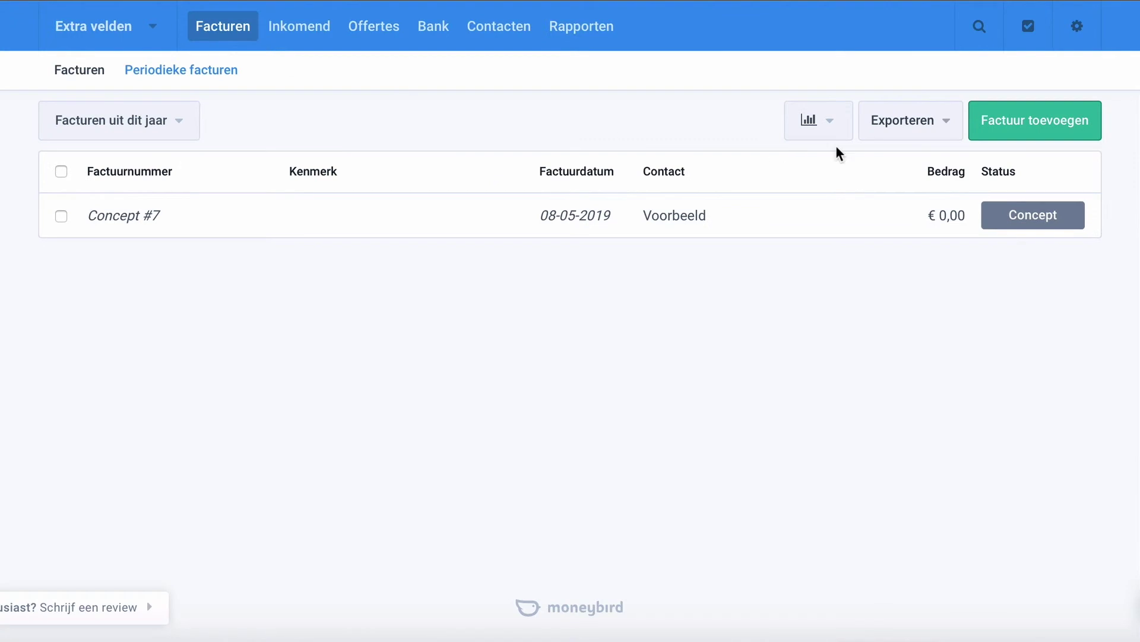
pyautogui.click(1029, 132)
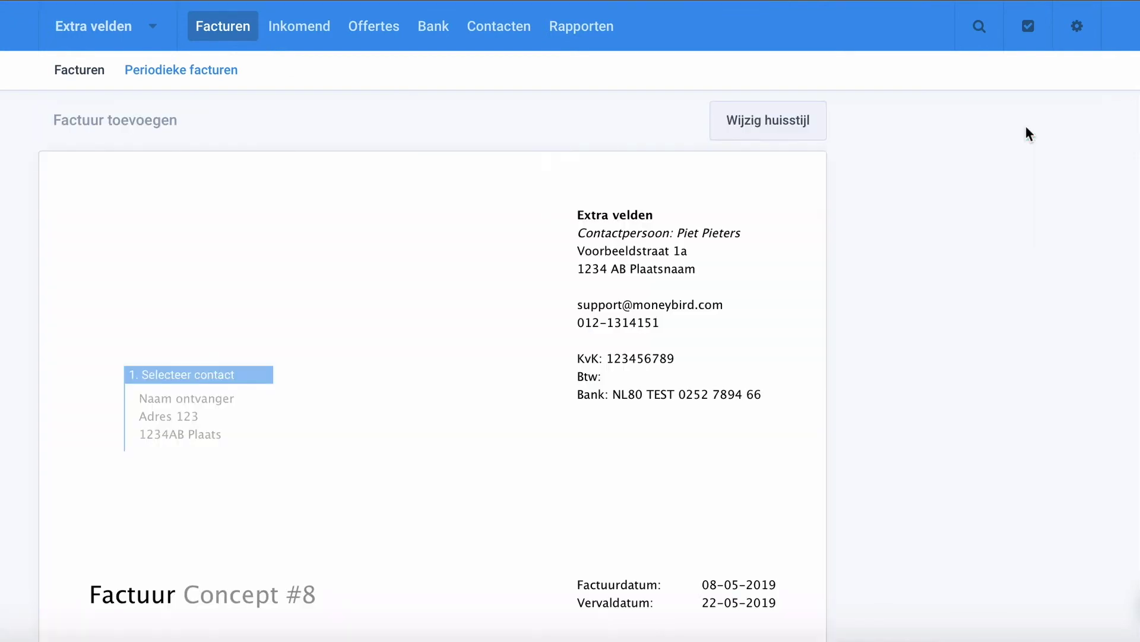
pyautogui.click(220, 392)
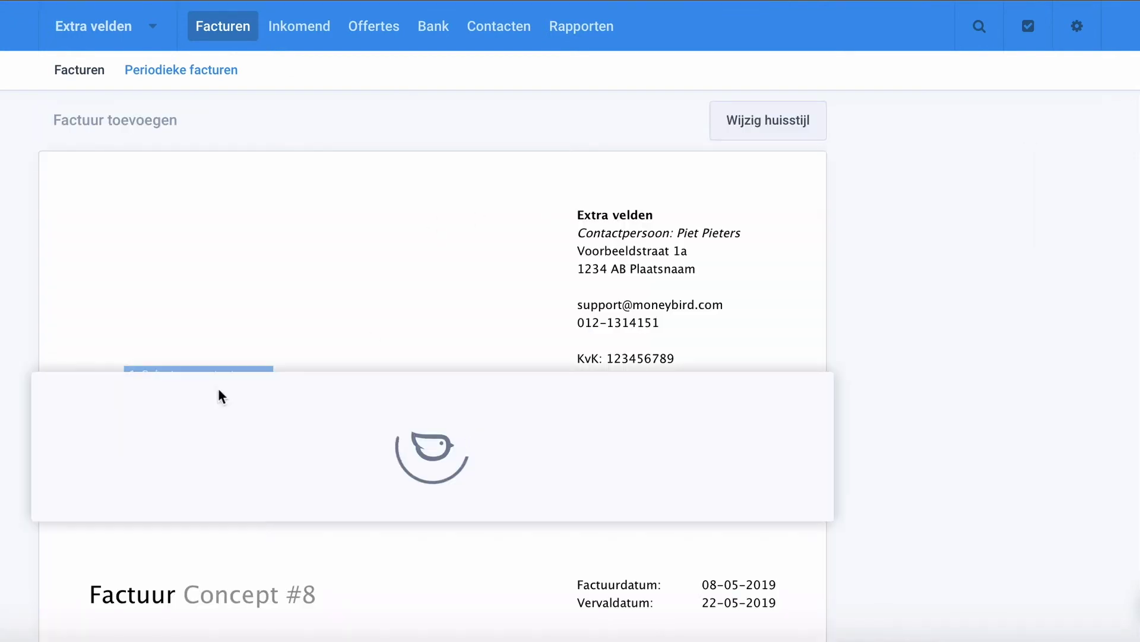
pyautogui.click(359, 119)
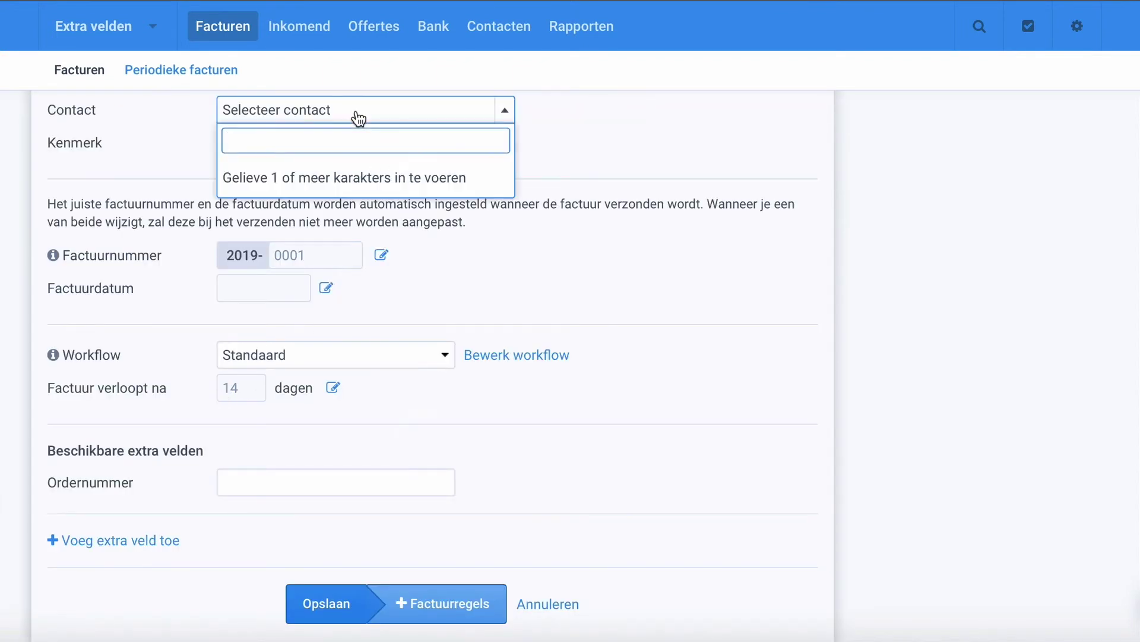
pyautogui.write('voorbeeld')
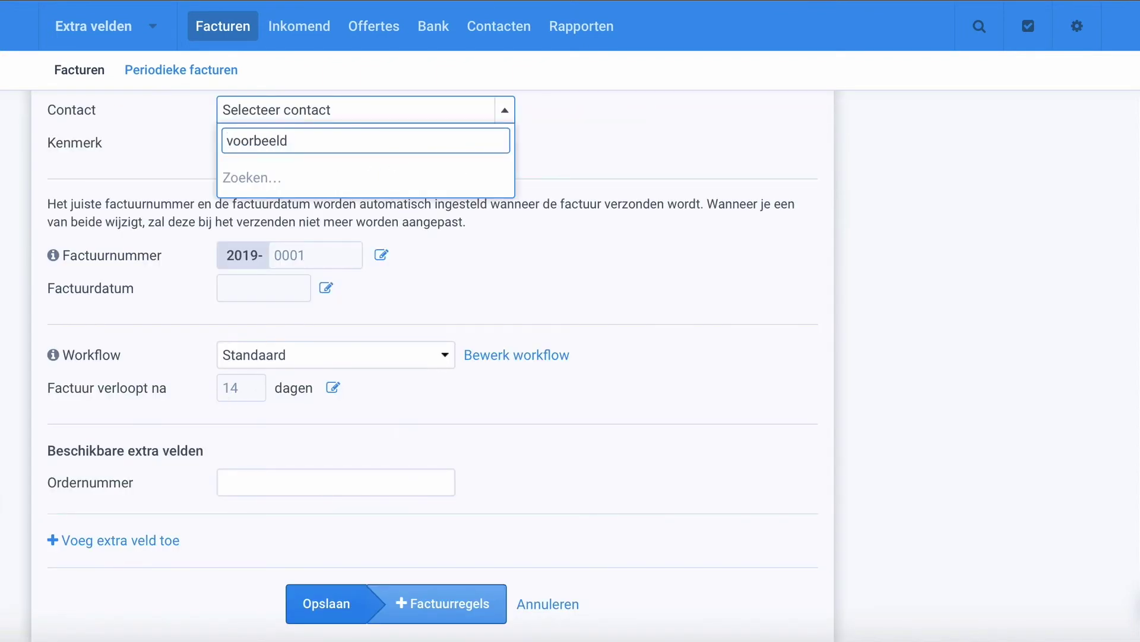
pyautogui.click(351, 180)
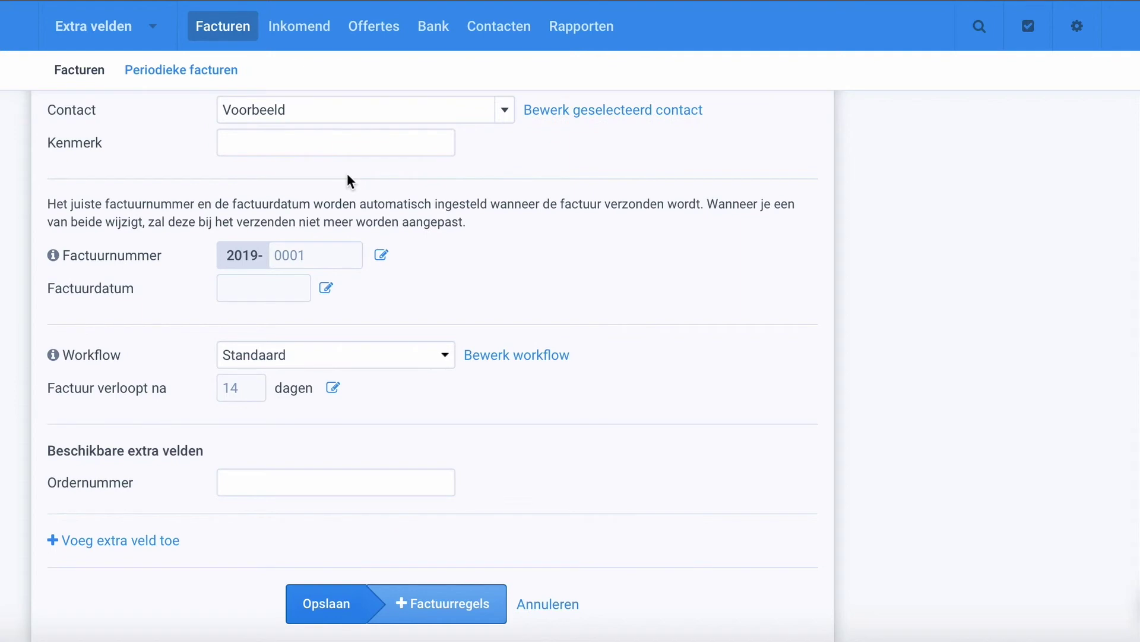
pyautogui.click(321, 607)
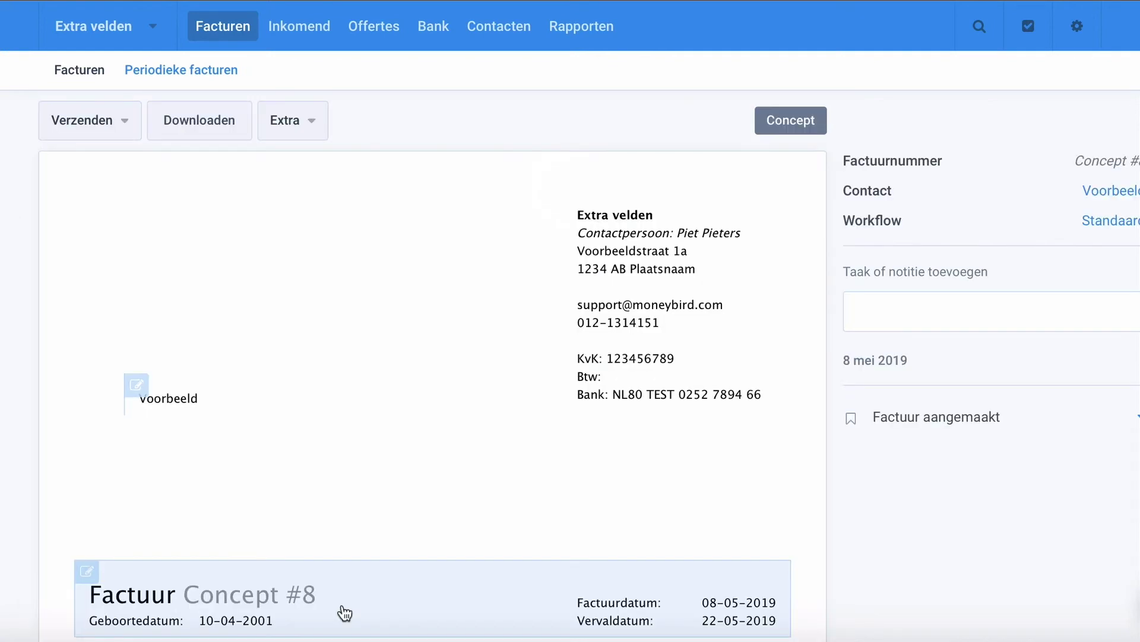
# Fill in the order number in the Ordernummer extra field of the new invoice and save its details
pyautogui.scroll(-2, 345, 613)
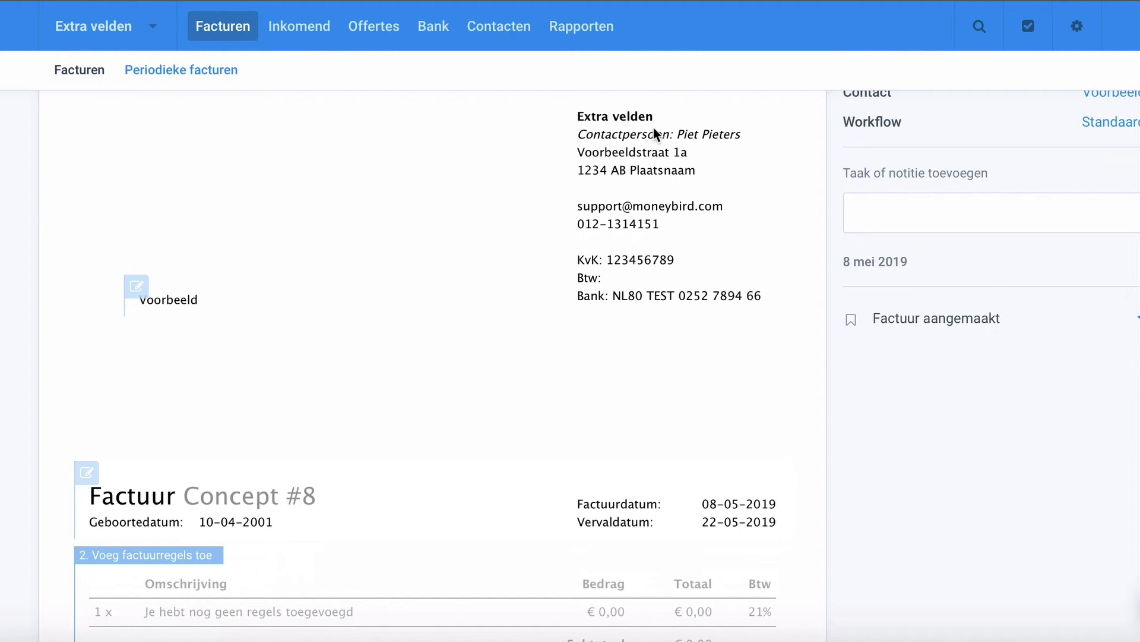
pyautogui.click(443, 501)
pyautogui.click(305, 460)
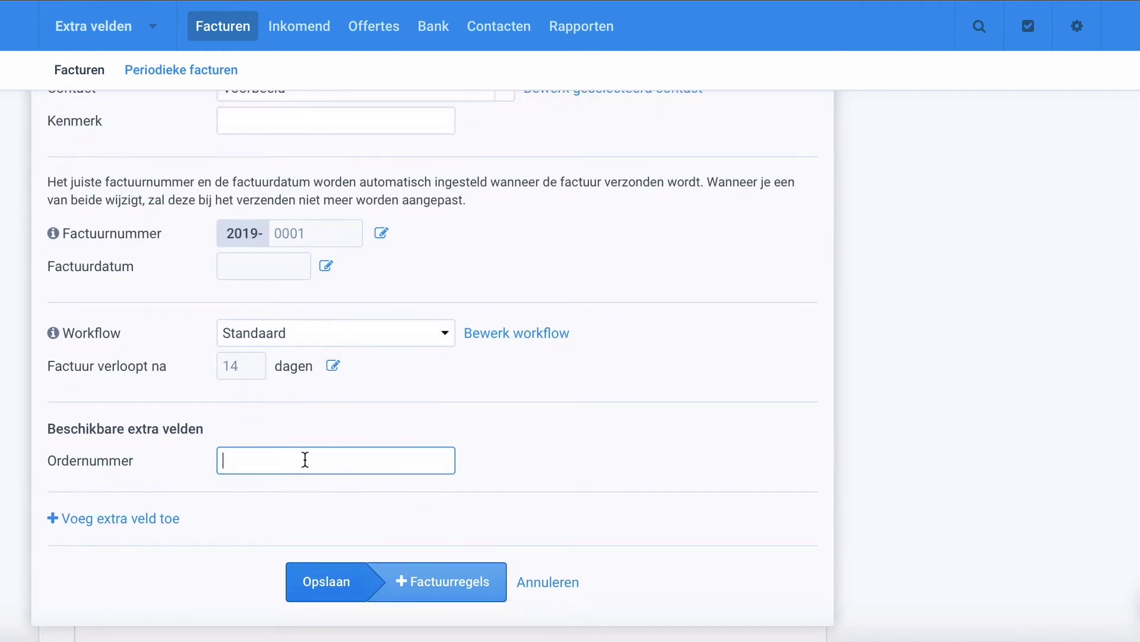
pyautogui.write('1234')
pyautogui.click(315, 566)
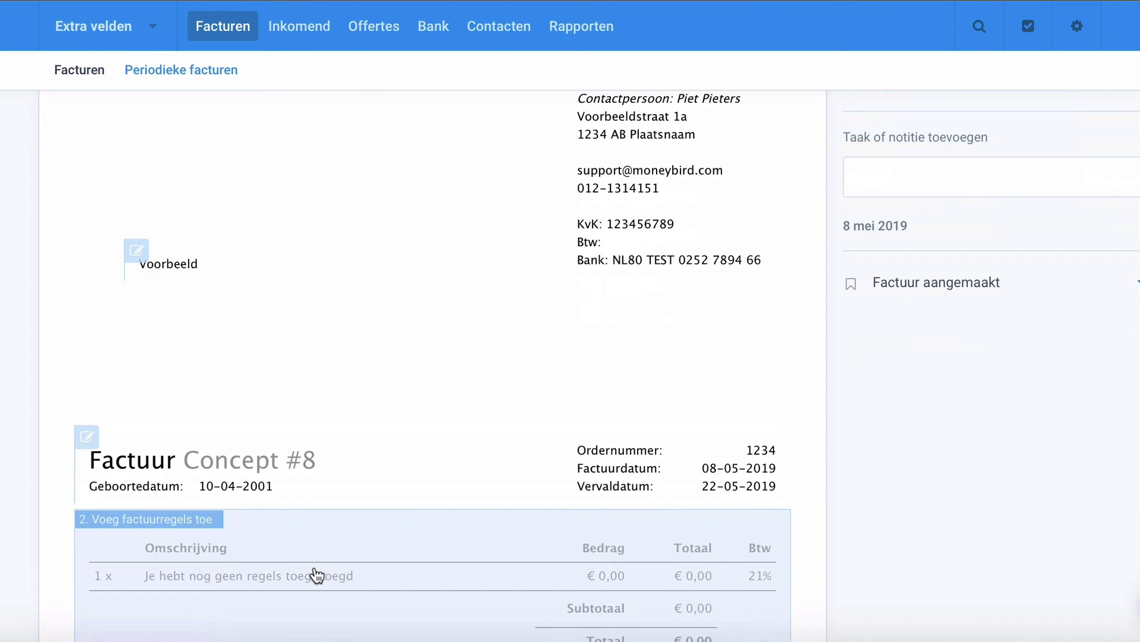
# Open the Contactpersoon extra field in the administration's settings, examine its name and delete options, and cancel the deletion
pyautogui.click(1077, 26)
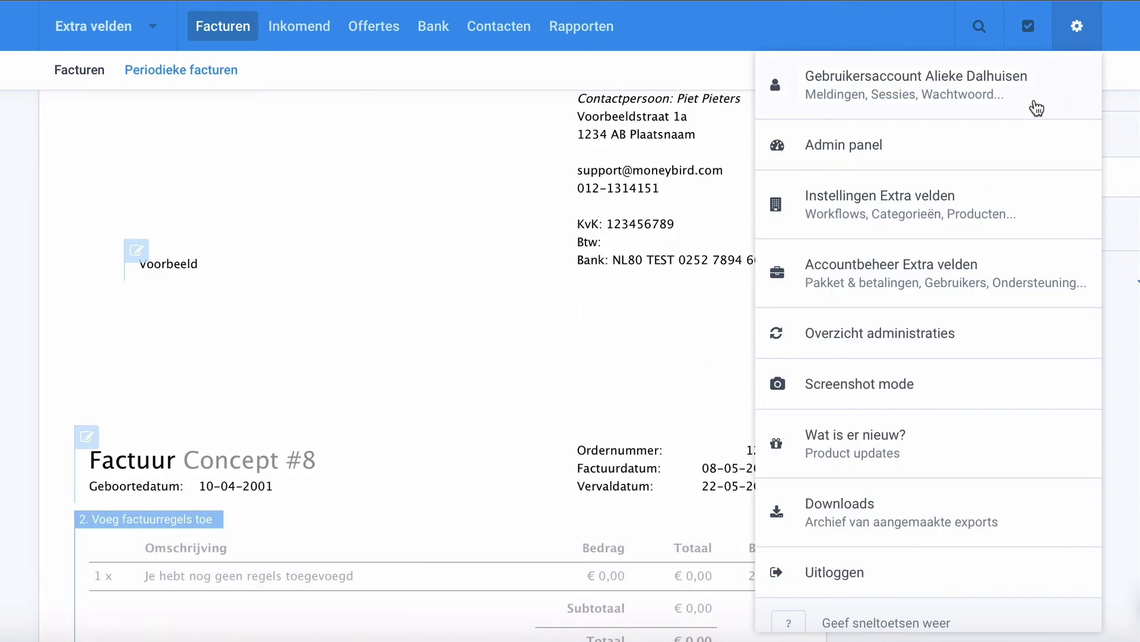
pyautogui.click(1023, 198)
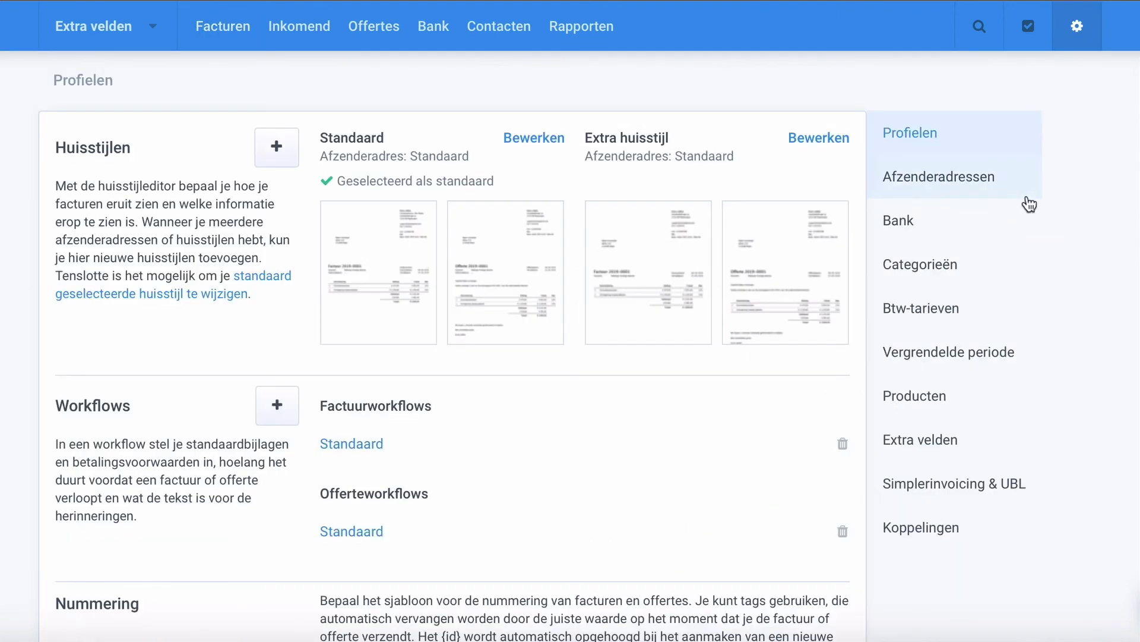
pyautogui.click(940, 439)
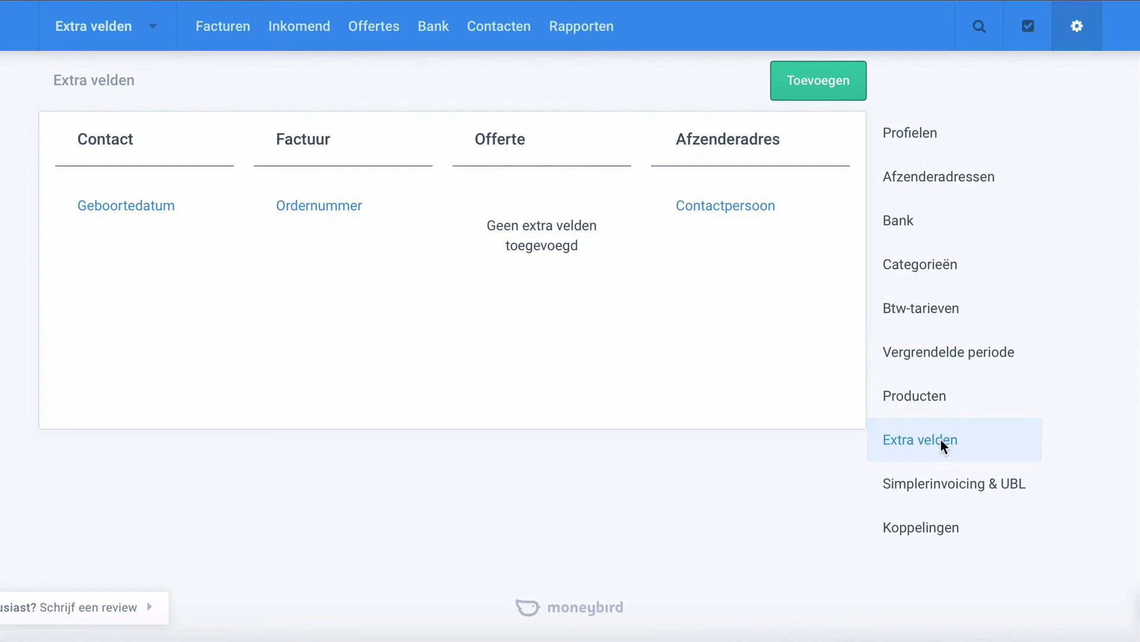
pyautogui.click(747, 217)
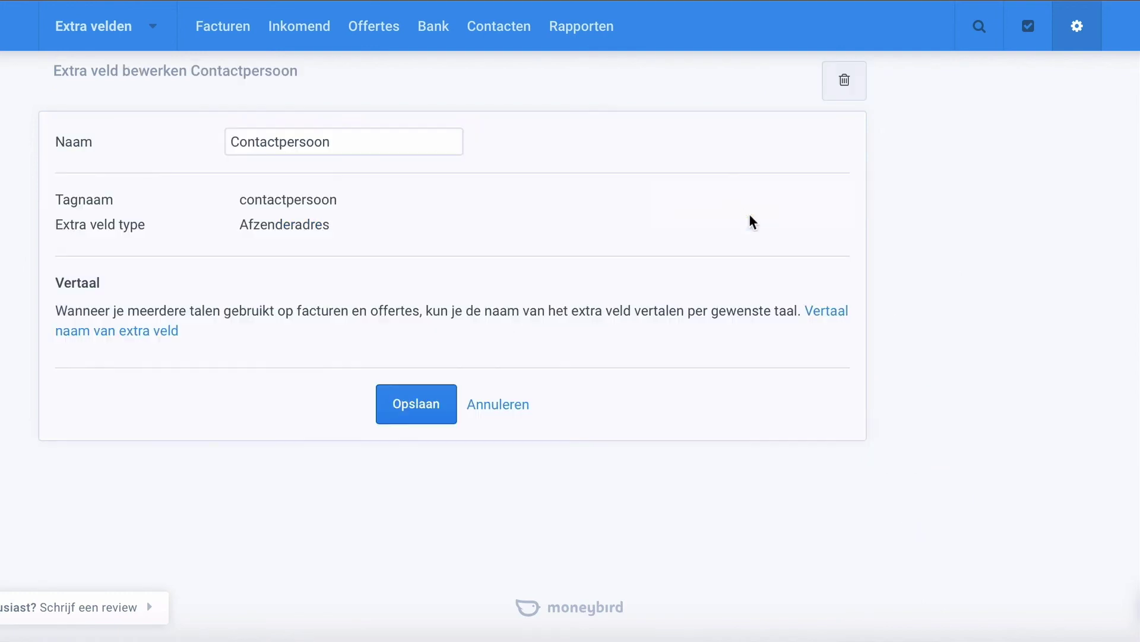
pyautogui.click(395, 143)
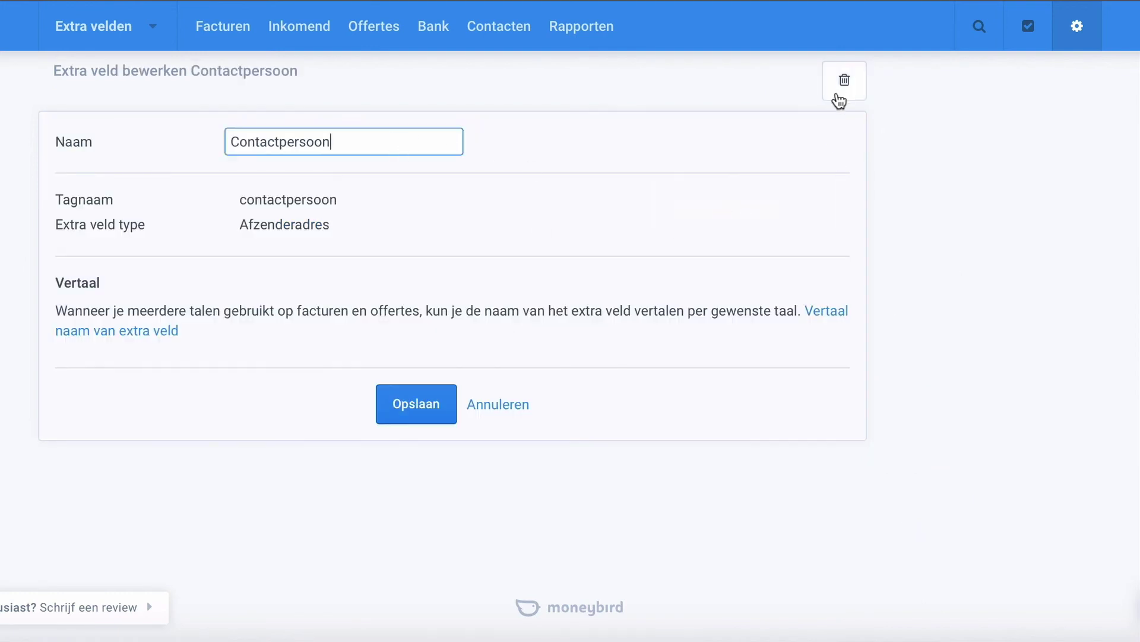
pyautogui.click(842, 91)
pyautogui.click(534, 386)
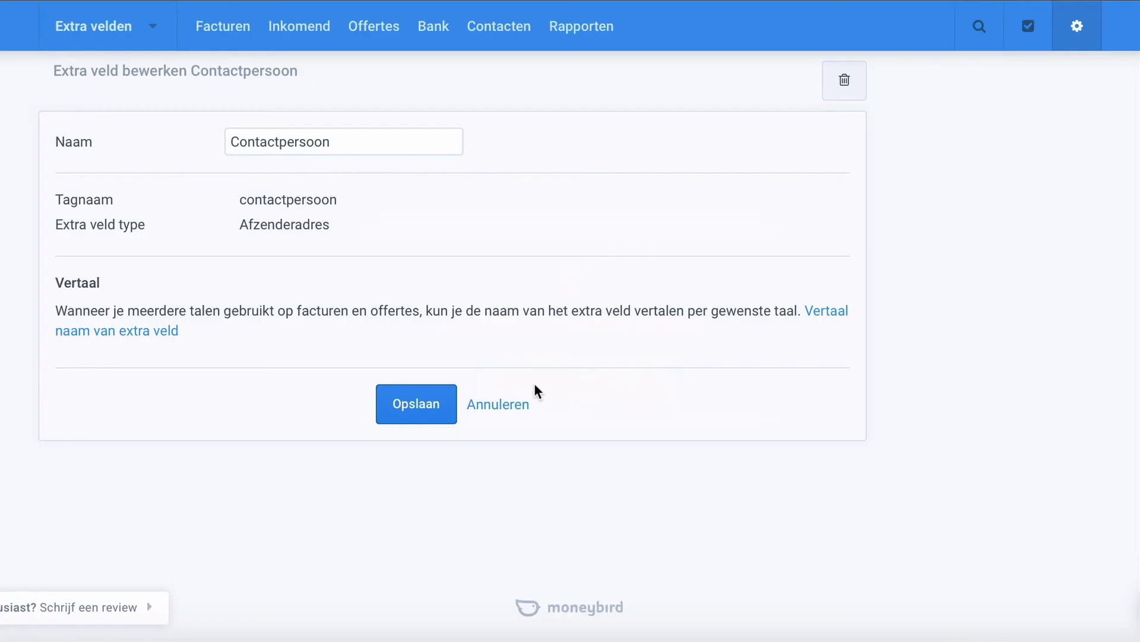